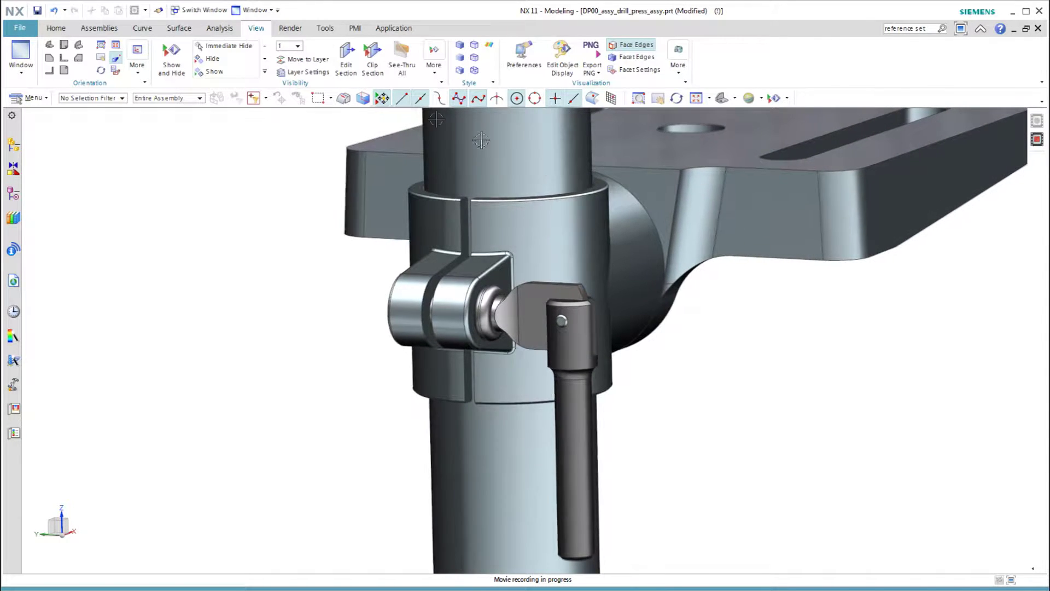
# - Show a section cut through the drill press clamp assembly
pyautogui.click(346, 57)
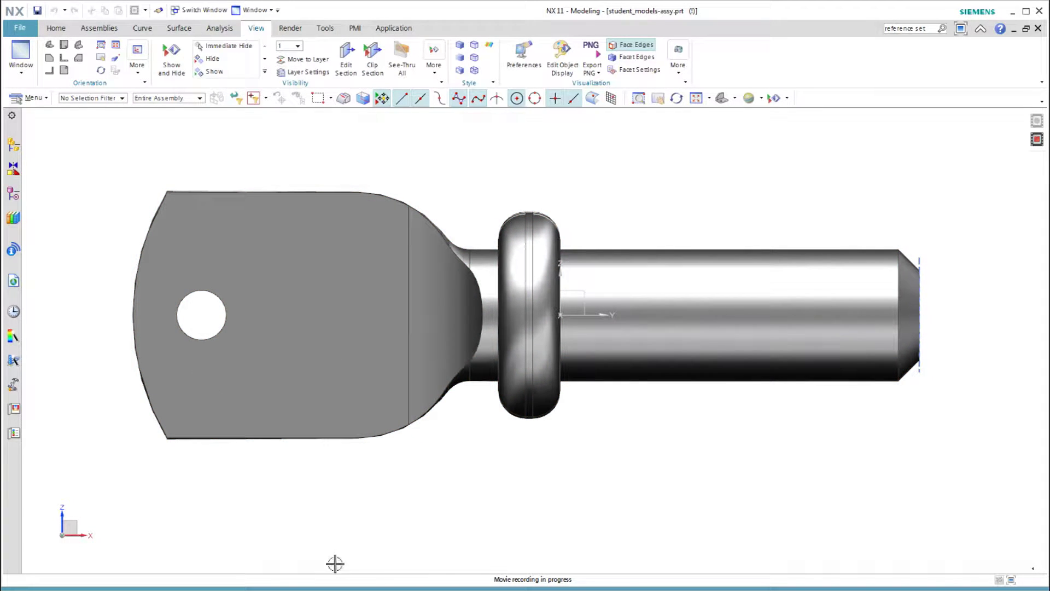
# - Bring up the graphics-area view popup menu
pyautogui.rightClick(536, 524)
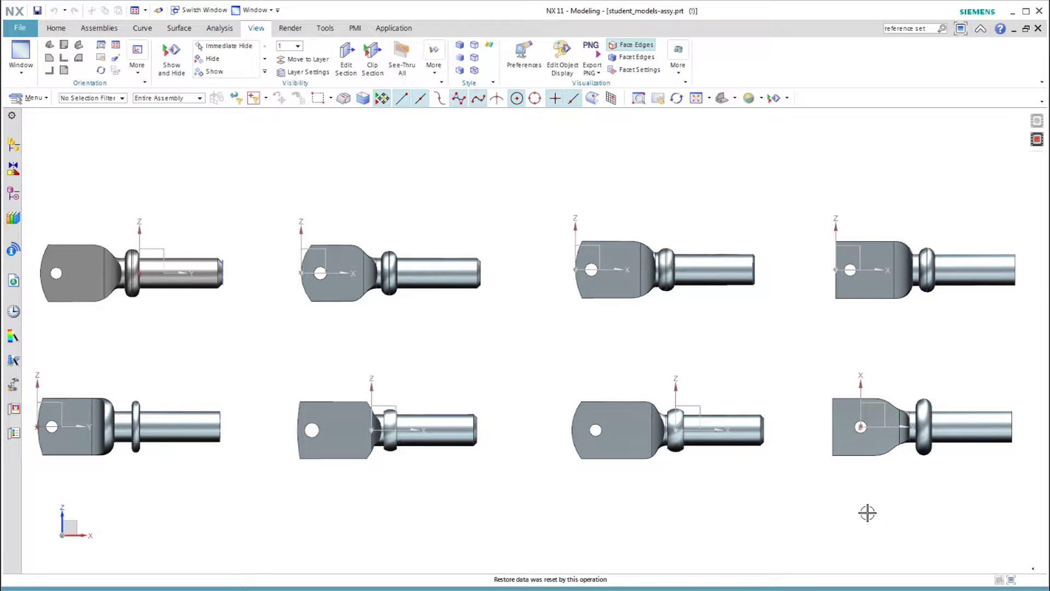
# - Switch to the Home tab's modelling commands
pyautogui.click(1037, 138)
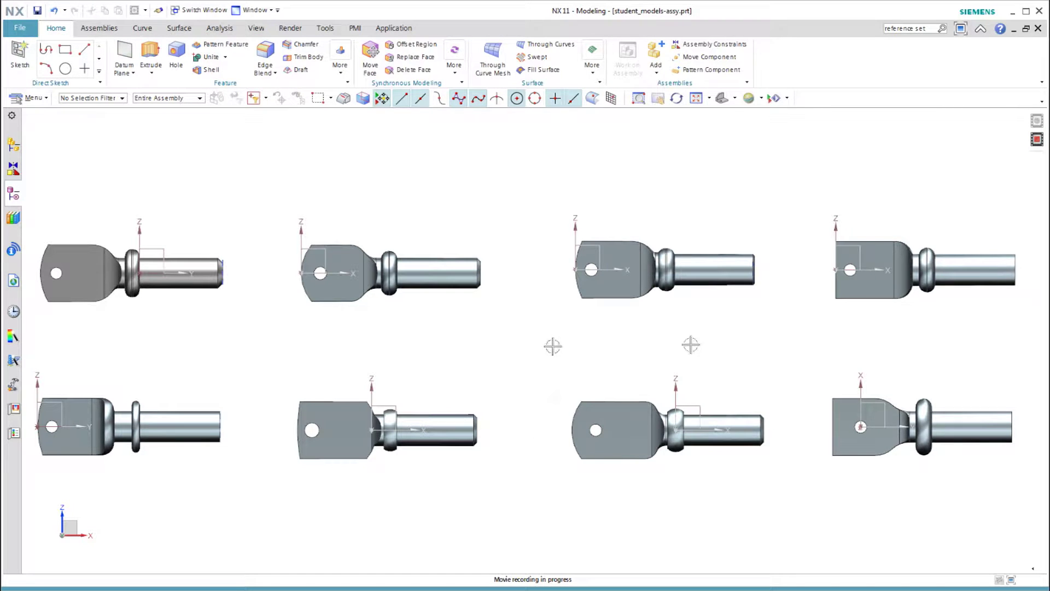
# - Show the Part Navigator history and make the second student's lever screw the work part
pyautogui.click(14, 146)
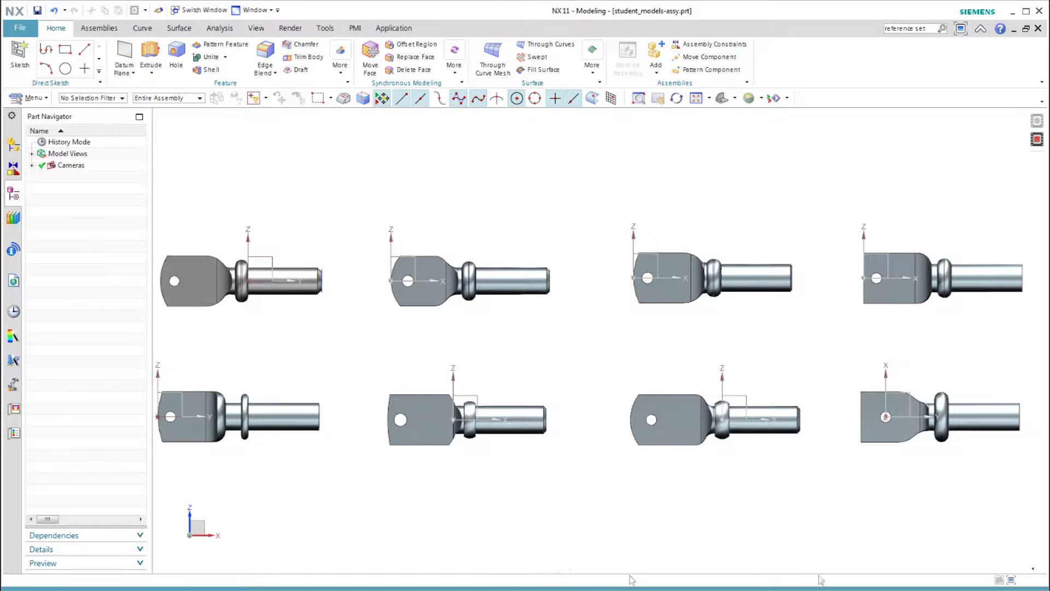
pyautogui.doubleClick(851, 446)
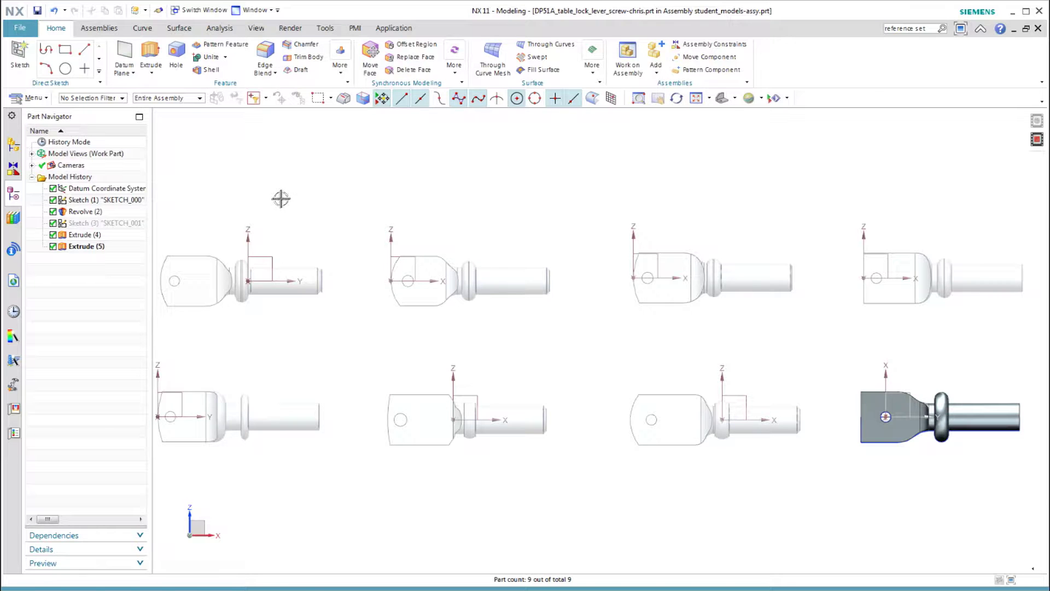
pyautogui.doubleClick(425, 289)
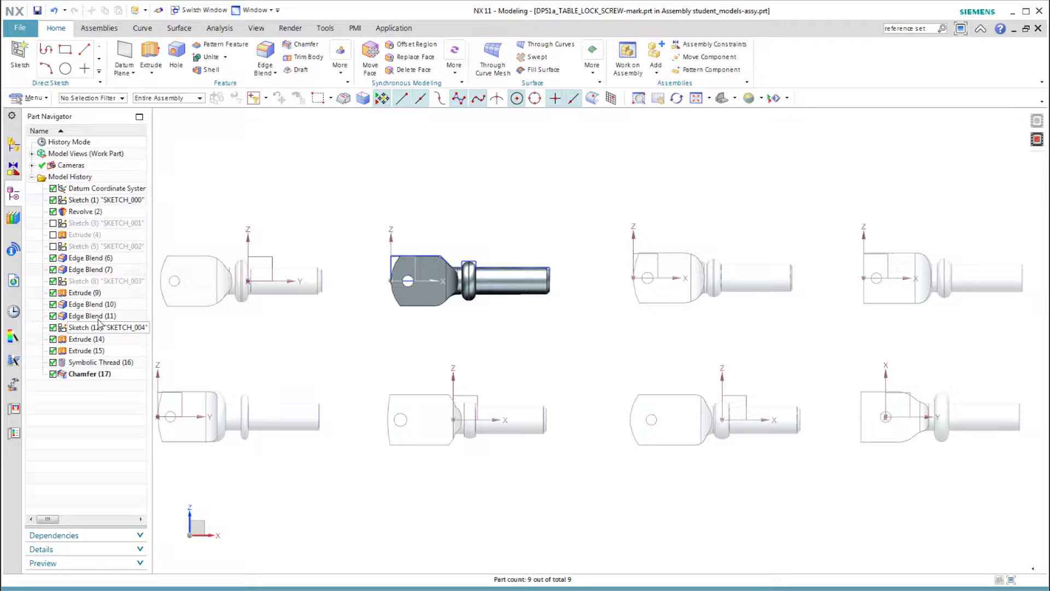
# - Delete Sketch (3), Extrude (4) and Sketch (5), then make the left screw the work part
pyautogui.click(92, 225)
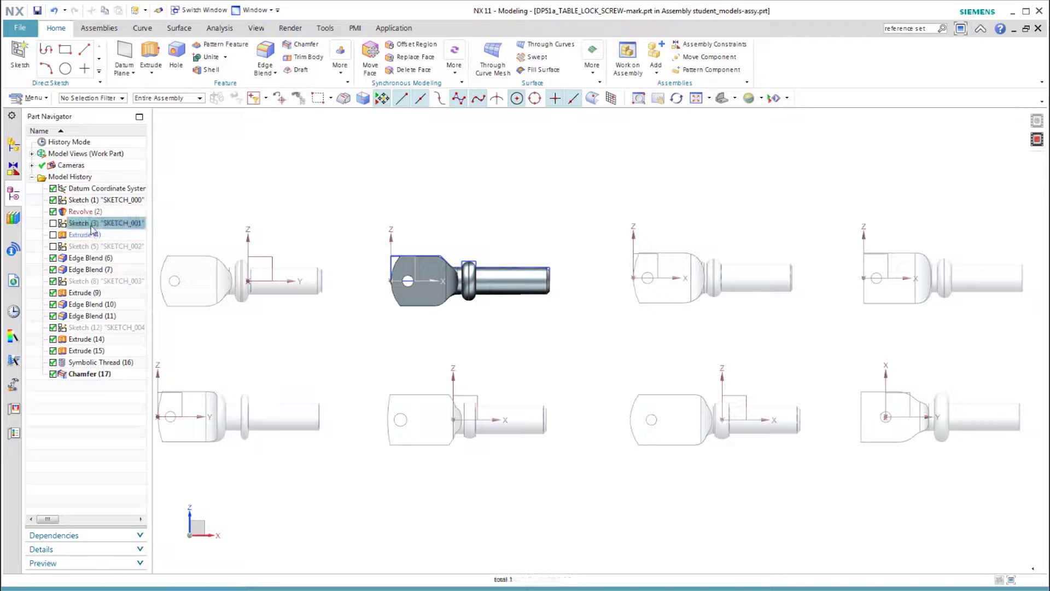
pyautogui.click(92, 235)
pyautogui.click(85, 246)
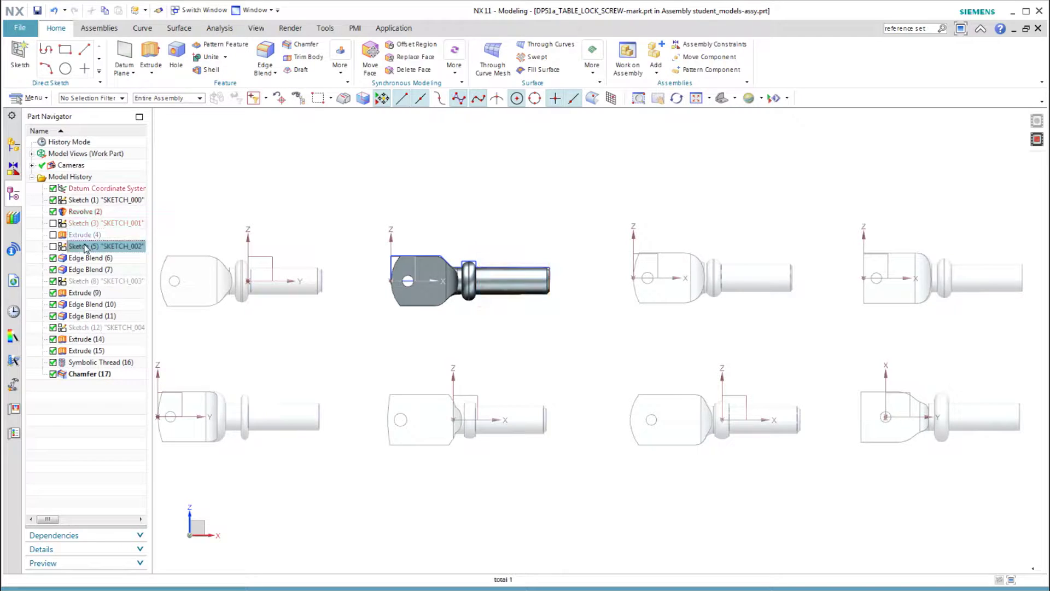
pyautogui.click(83, 228)
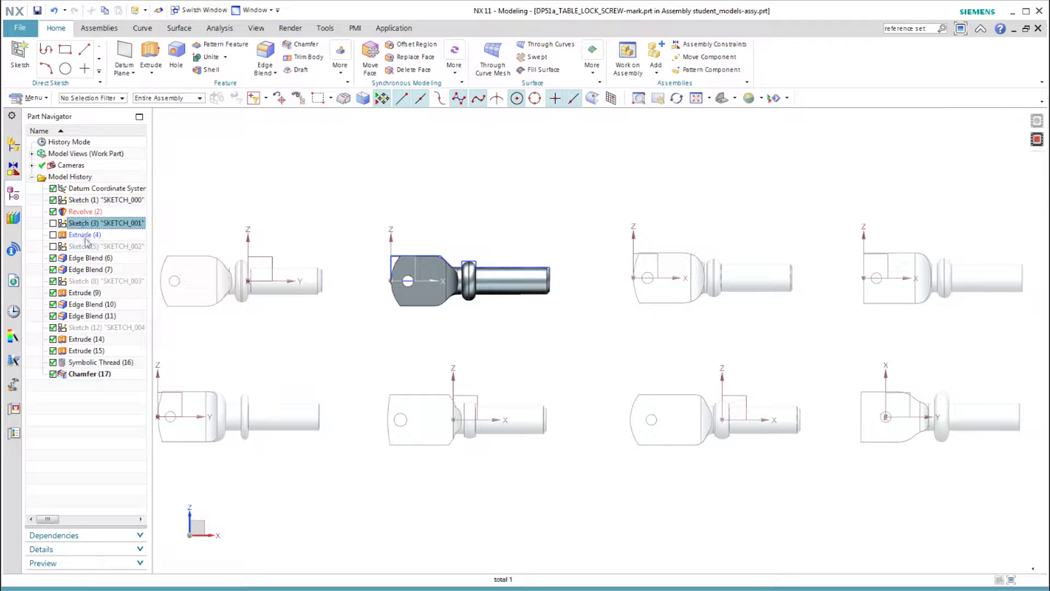
pyautogui.keyDown('shift'); pyautogui.click(89, 247); pyautogui.keyUp('shift')
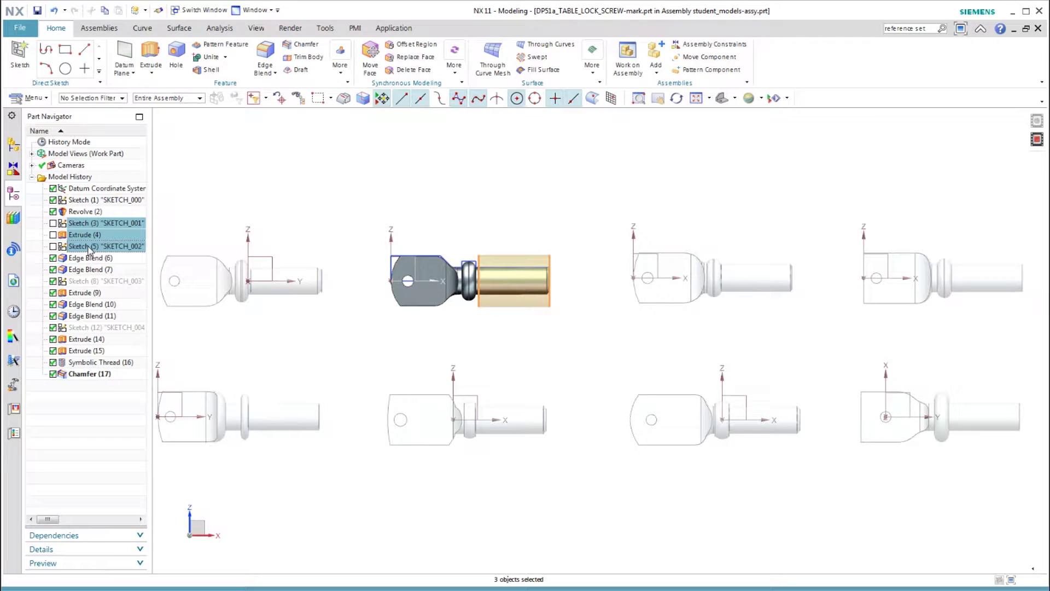
pyautogui.rightClick(88, 249)
pyautogui.click(139, 225)
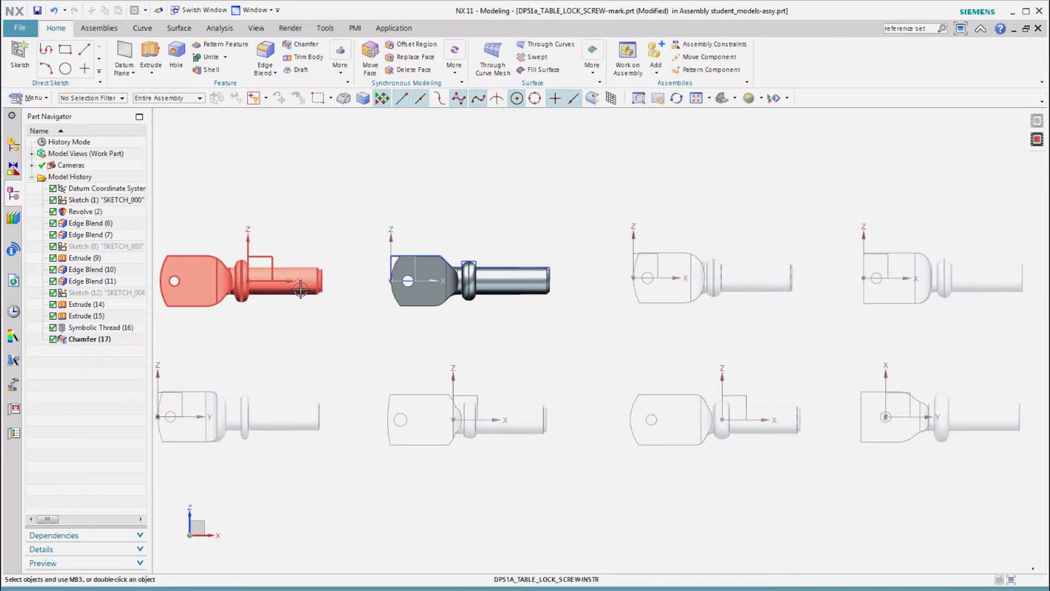
pyautogui.doubleClick(298, 288)
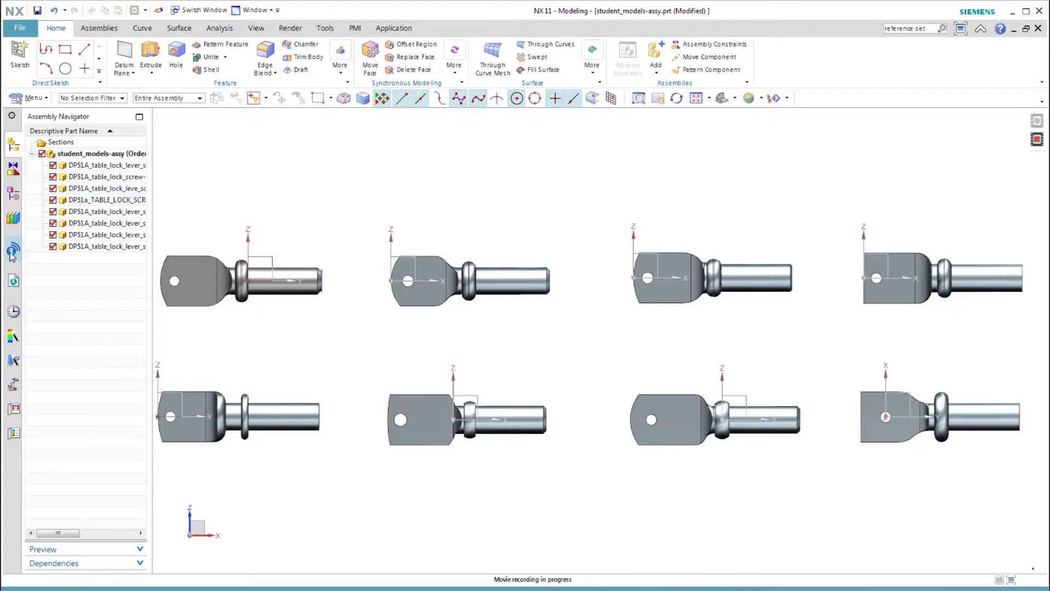
# - Run the Check-Mate tests and expand the three Sketch With Auto Dimensions results
pyautogui.click(12, 250)
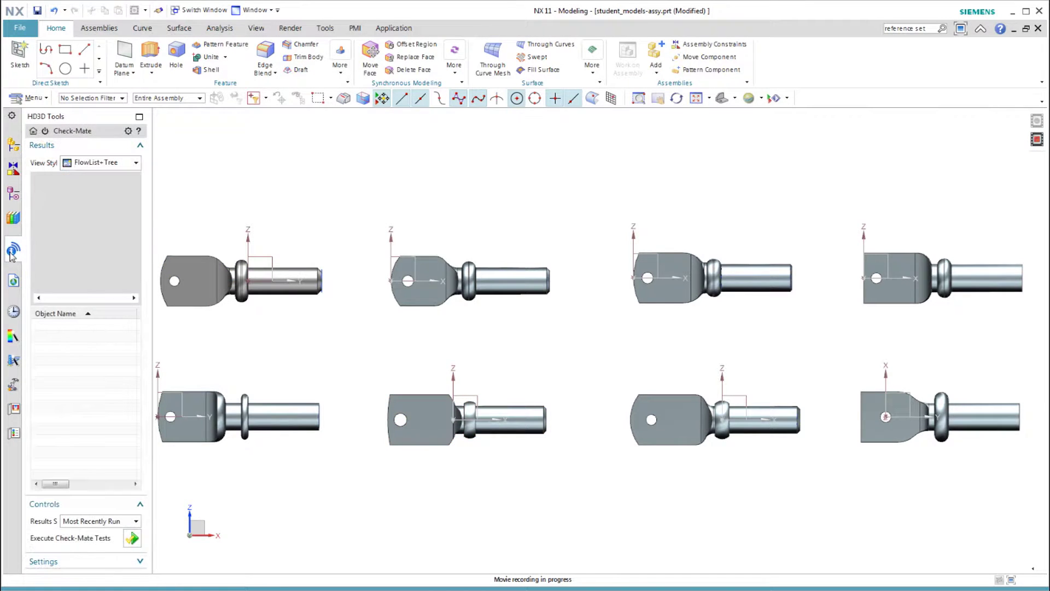
pyautogui.click(131, 538)
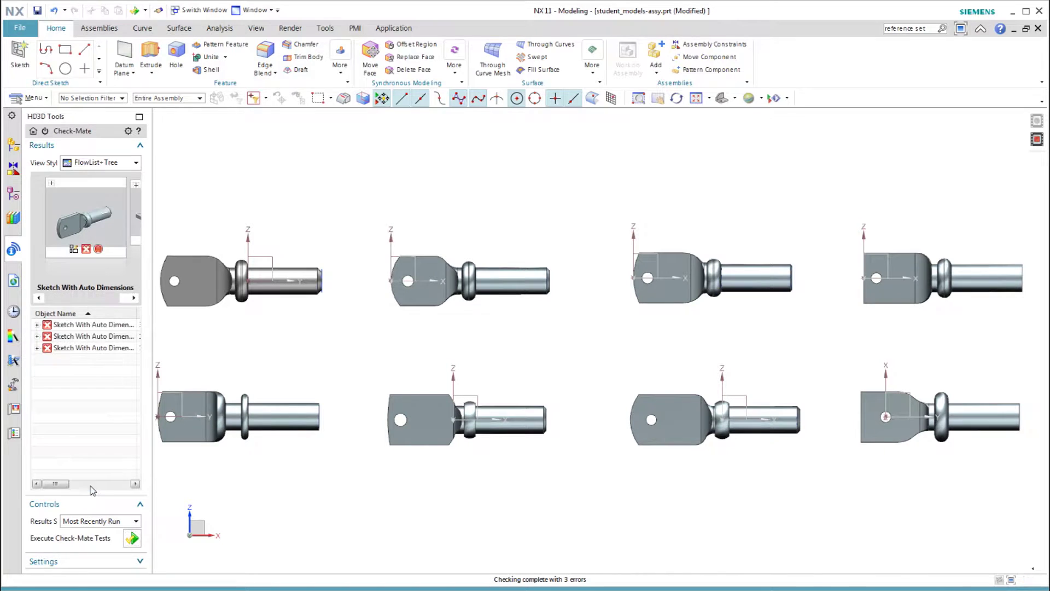
pyautogui.click(37, 324)
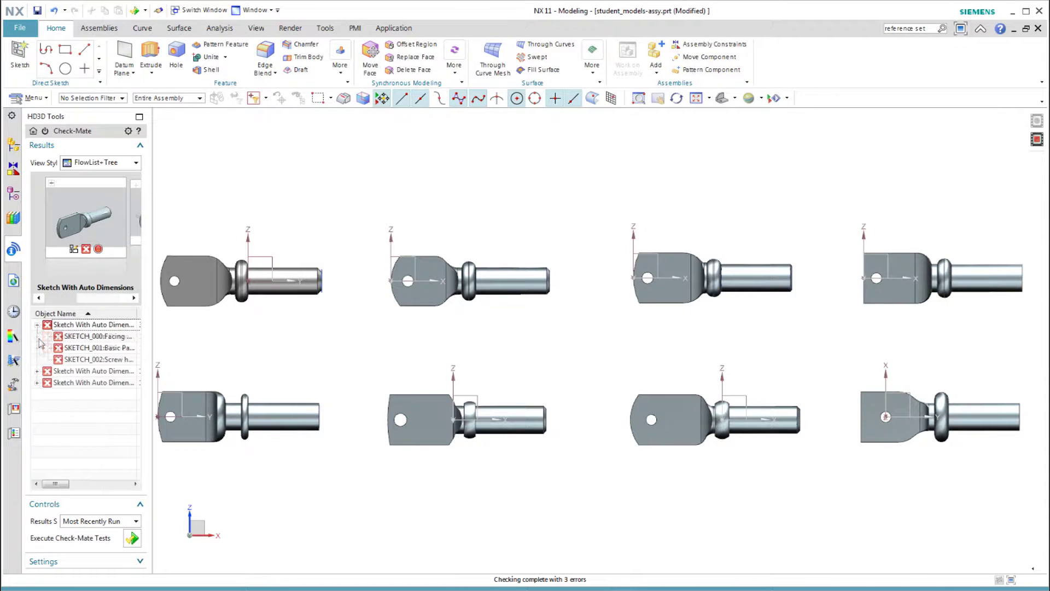
pyautogui.click(36, 370)
pyautogui.click(36, 394)
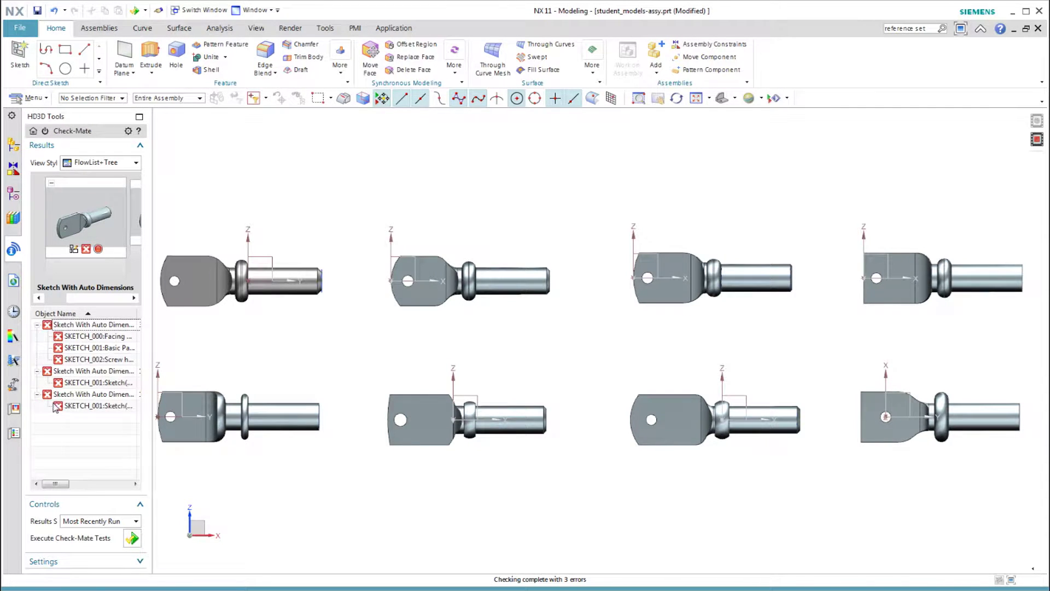
# - Make the failing part the work part, show SKETCH_000, and open the flagged sketch for editing
pyautogui.rightClick(78, 325)
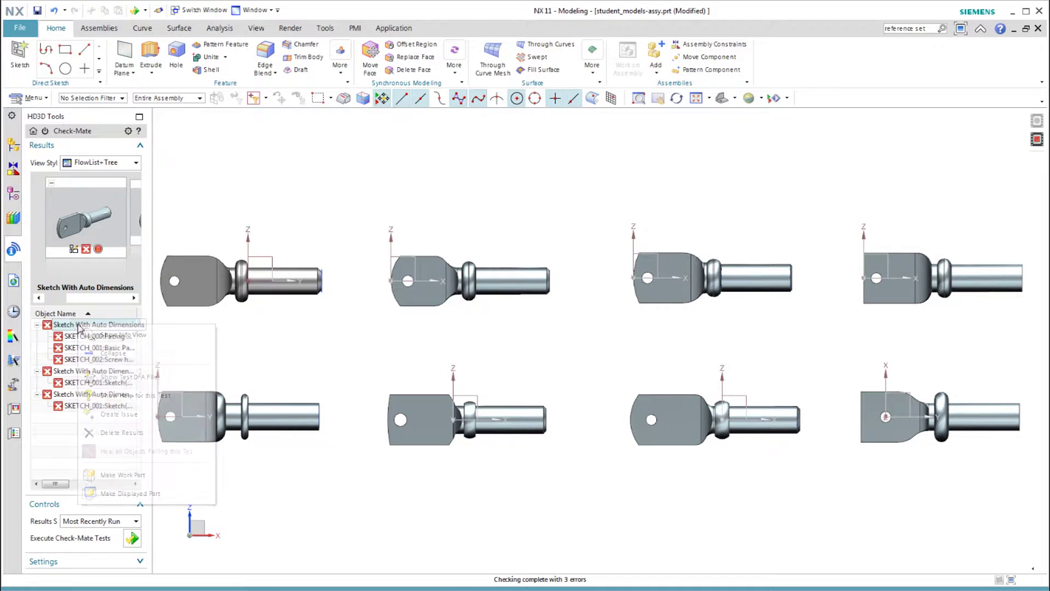
pyautogui.click(123, 475)
pyautogui.rightClick(96, 337)
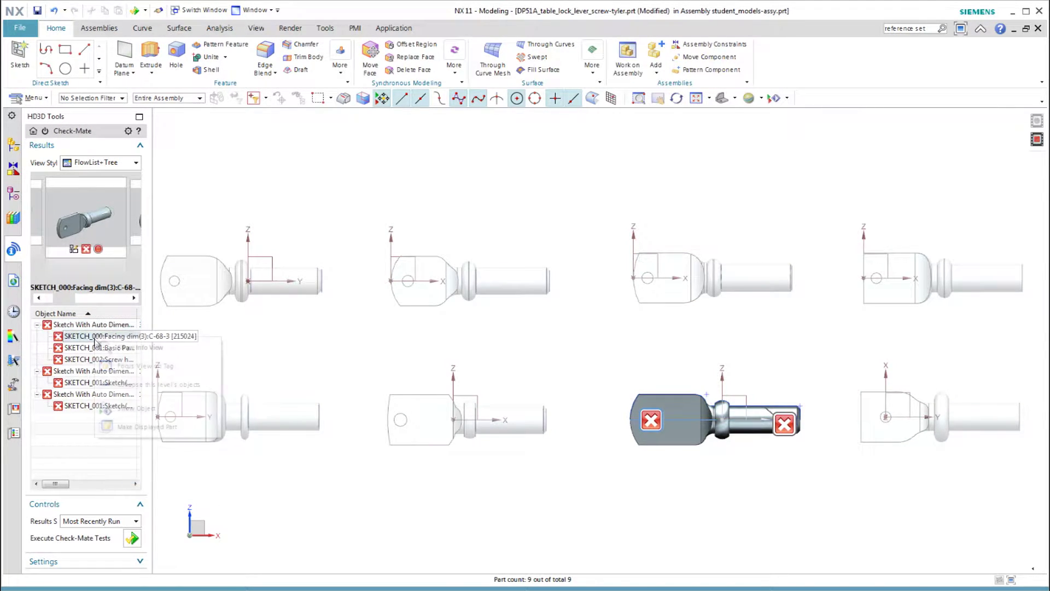
pyautogui.click(137, 408)
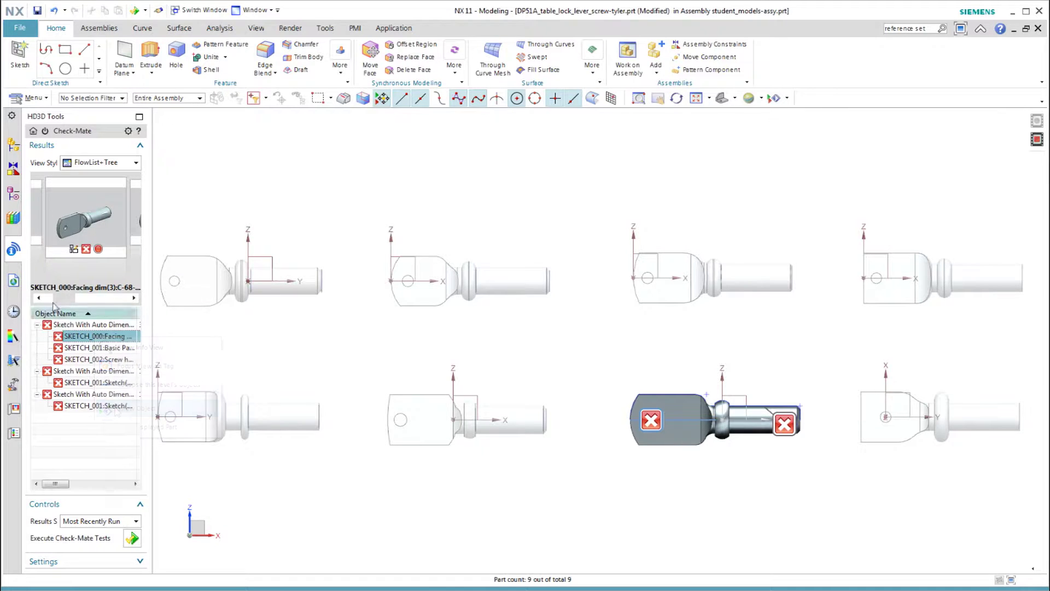
pyautogui.click(16, 197)
pyautogui.doubleClick(82, 224)
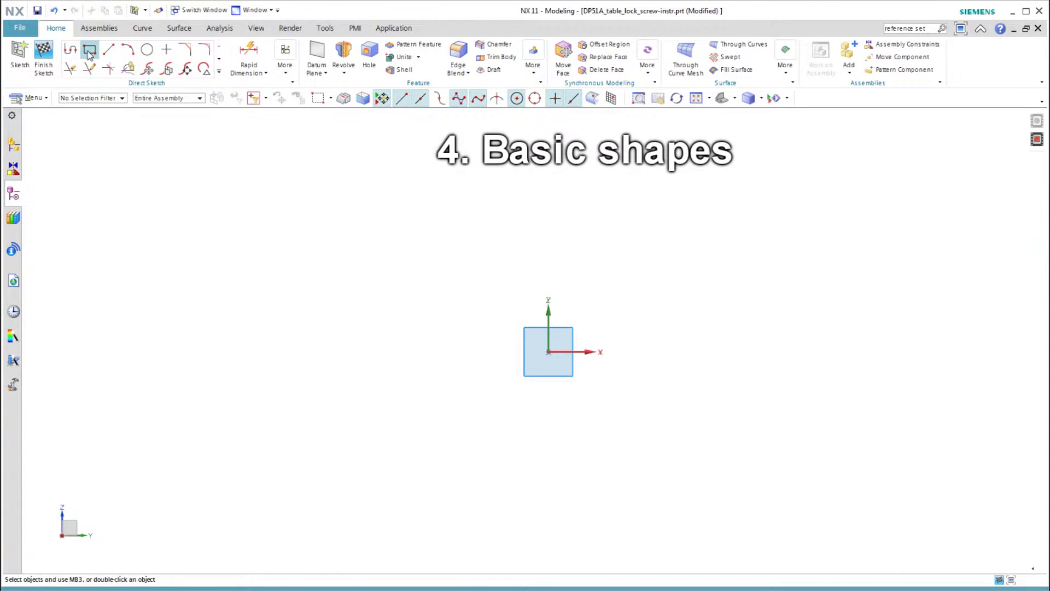
# - Draw a rectangle from the origin and dimension it 26 long by 4.8 high
pyautogui.click(89, 50)
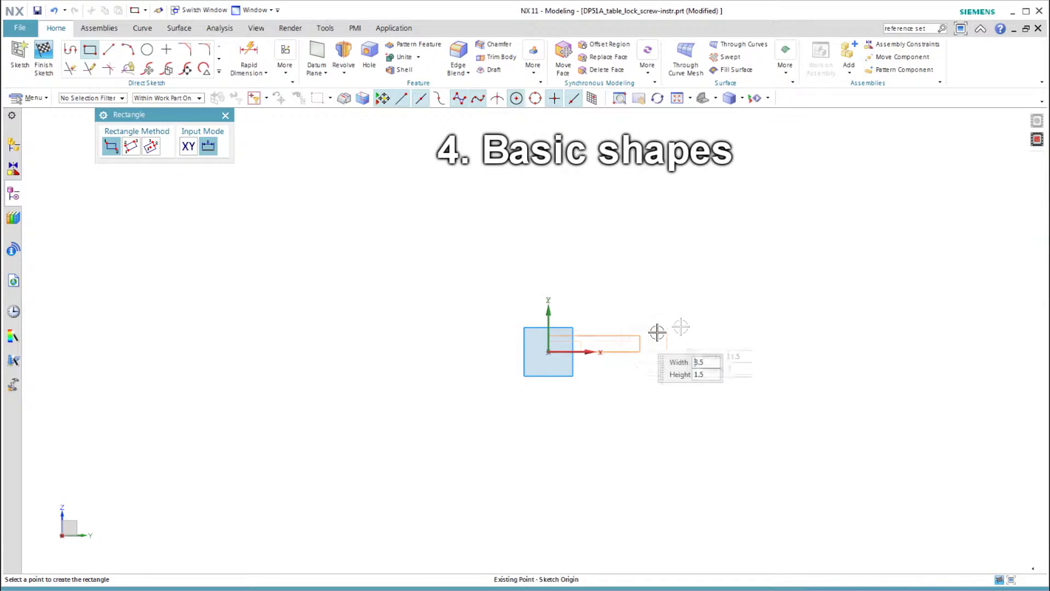
pyautogui.click(795, 293)
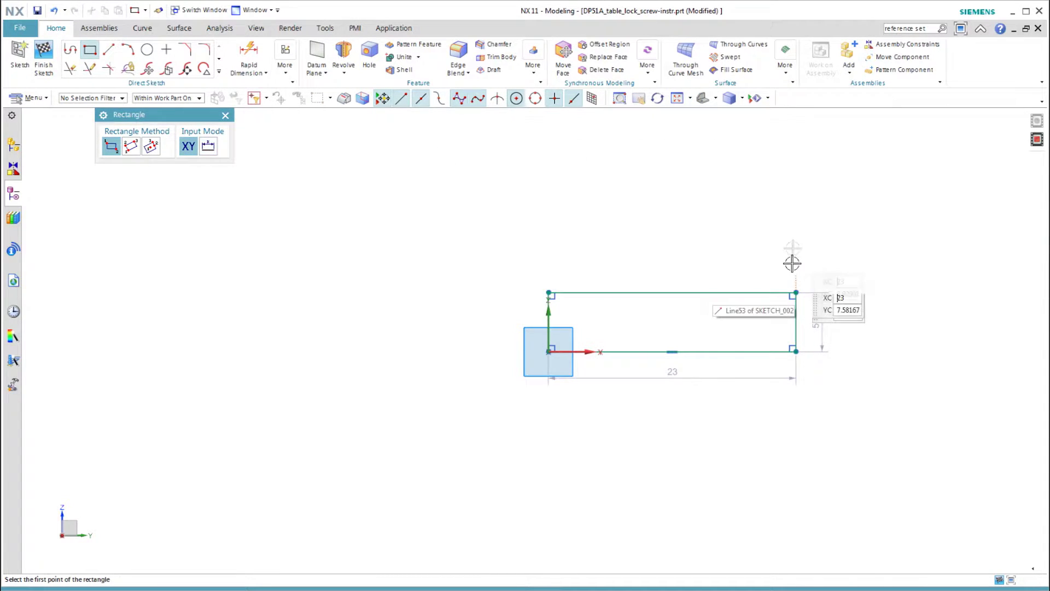
pyautogui.press('Escape')
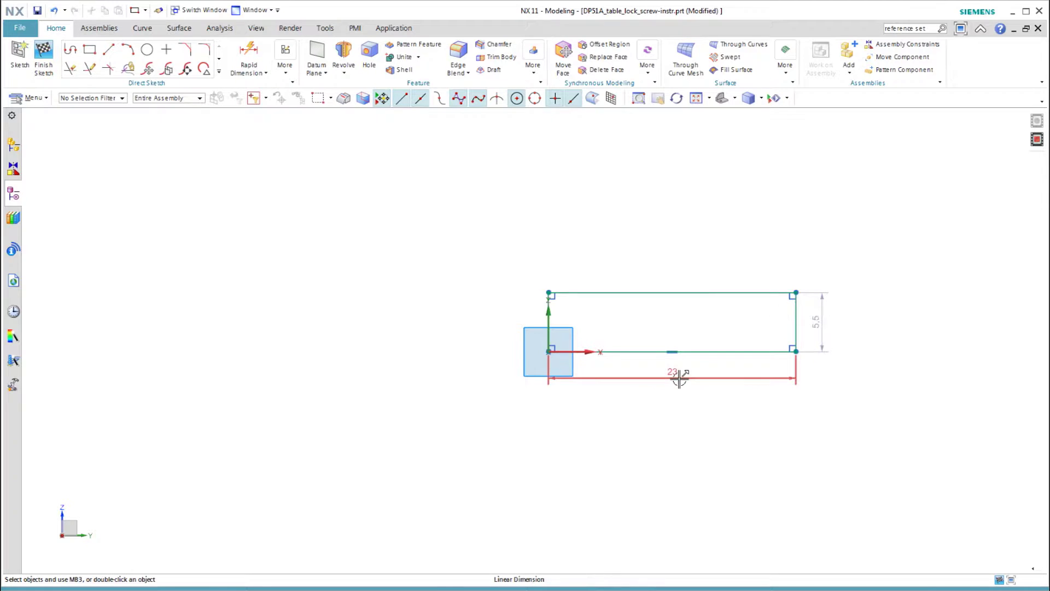
pyautogui.doubleClick(679, 377)
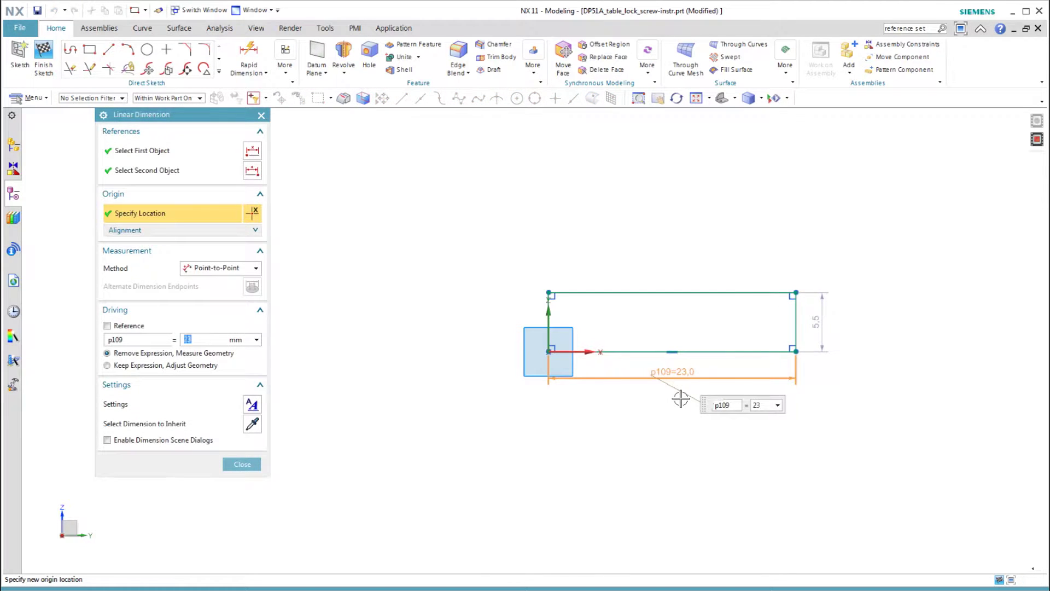
pyautogui.press('Return')
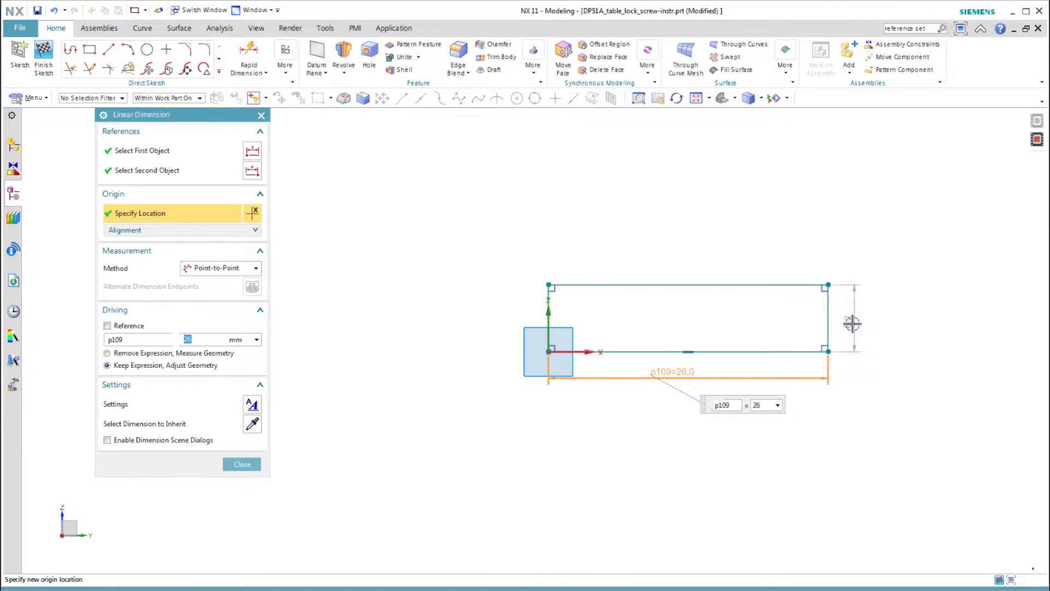
pyautogui.click(849, 323)
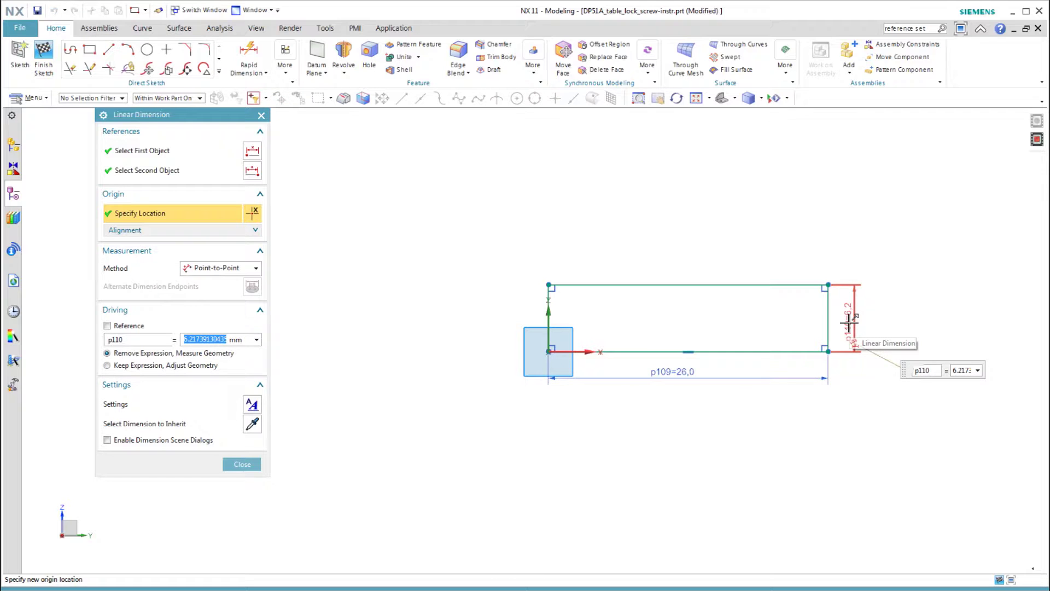
pyautogui.write('4.8')
pyautogui.press('Return')
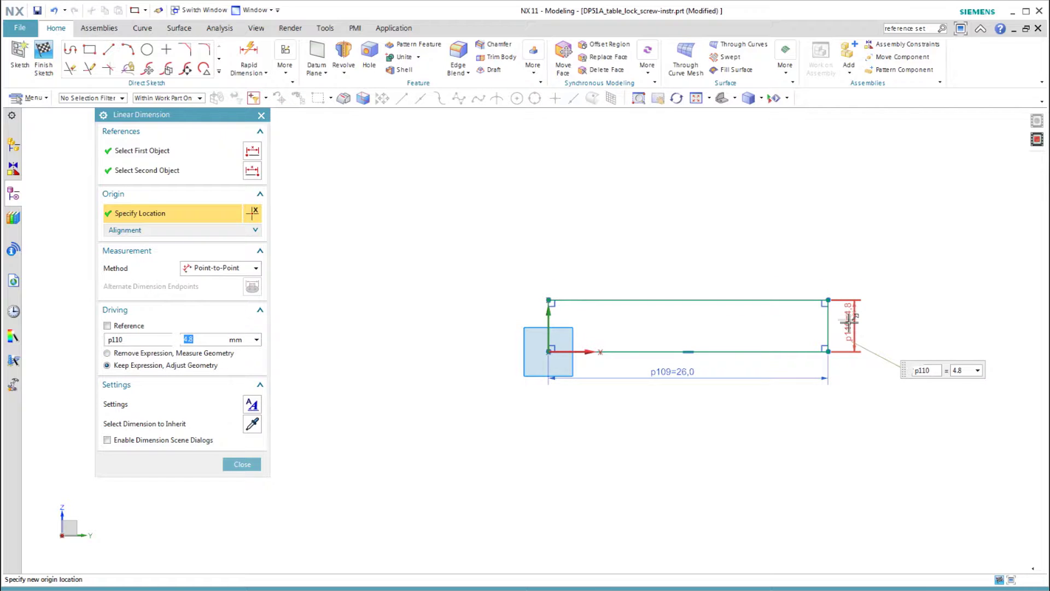
pyautogui.middleClick(389, 417)
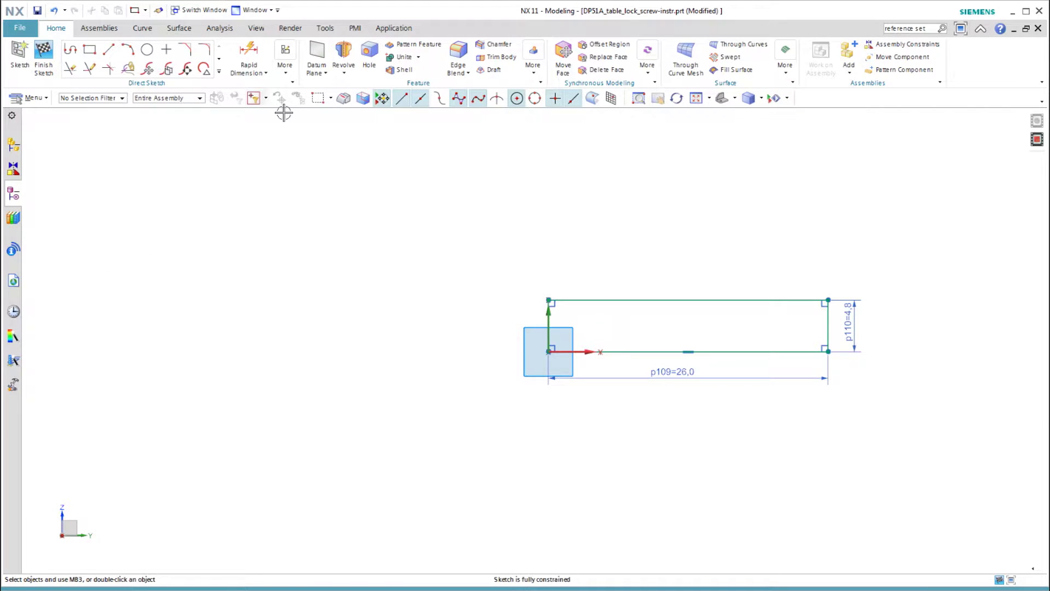
pyautogui.press('r')
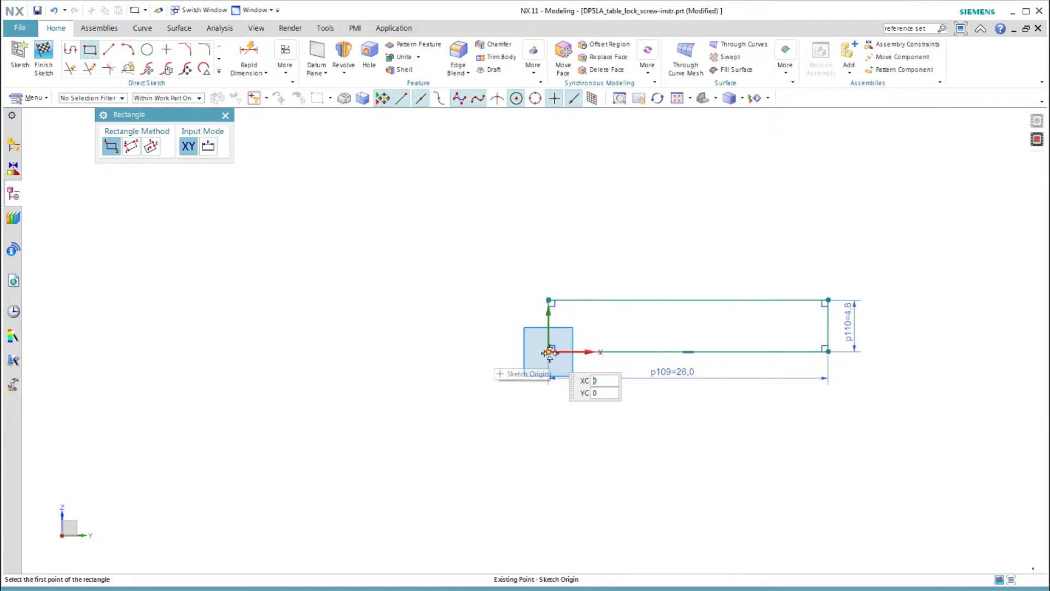
# - Draw a tall rectangle beside the origin and set its width to 4.5
pyautogui.click(549, 352)
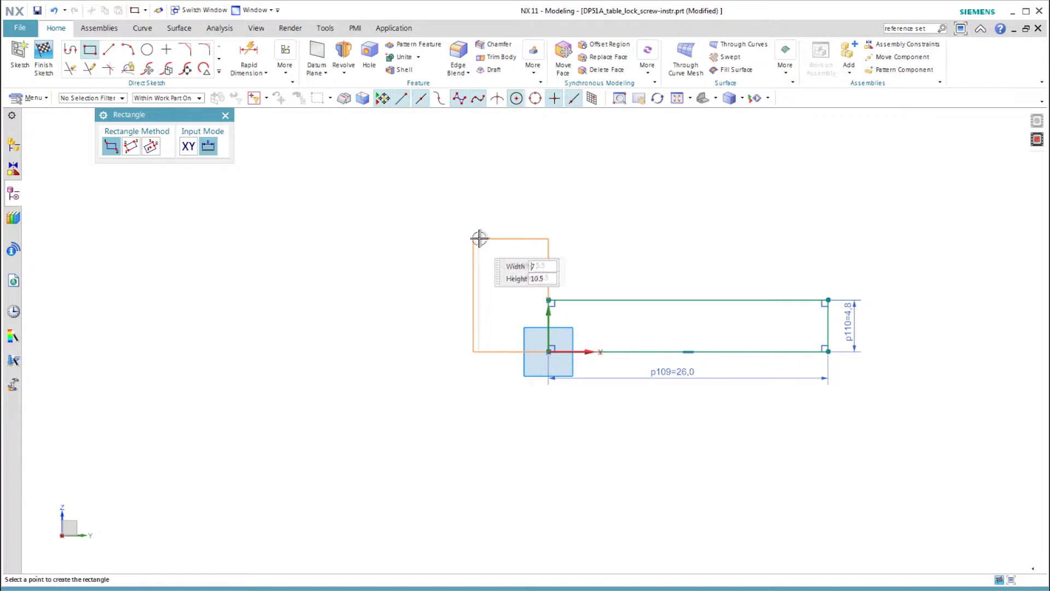
pyautogui.click(479, 238)
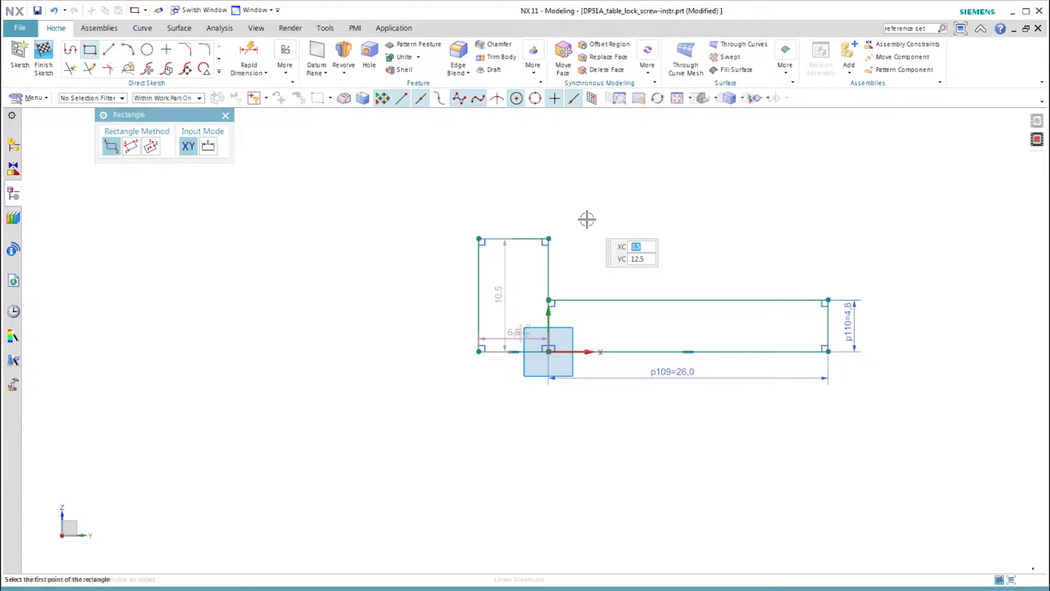
pyautogui.press('Escape')
pyautogui.moveTo(513, 333); pyautogui.dragTo(519, 192)
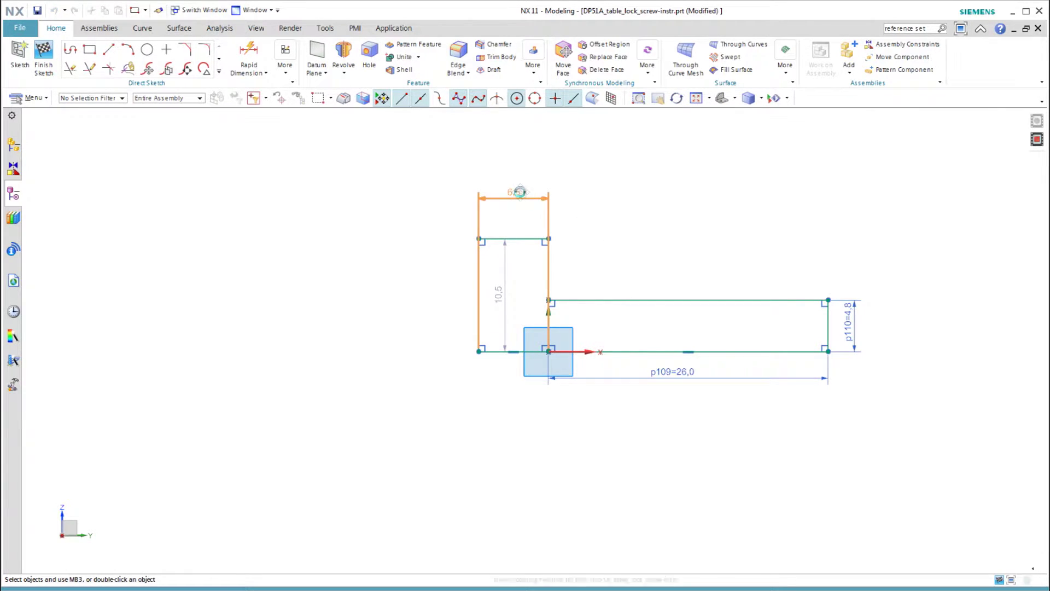
pyautogui.doubleClick(519, 191)
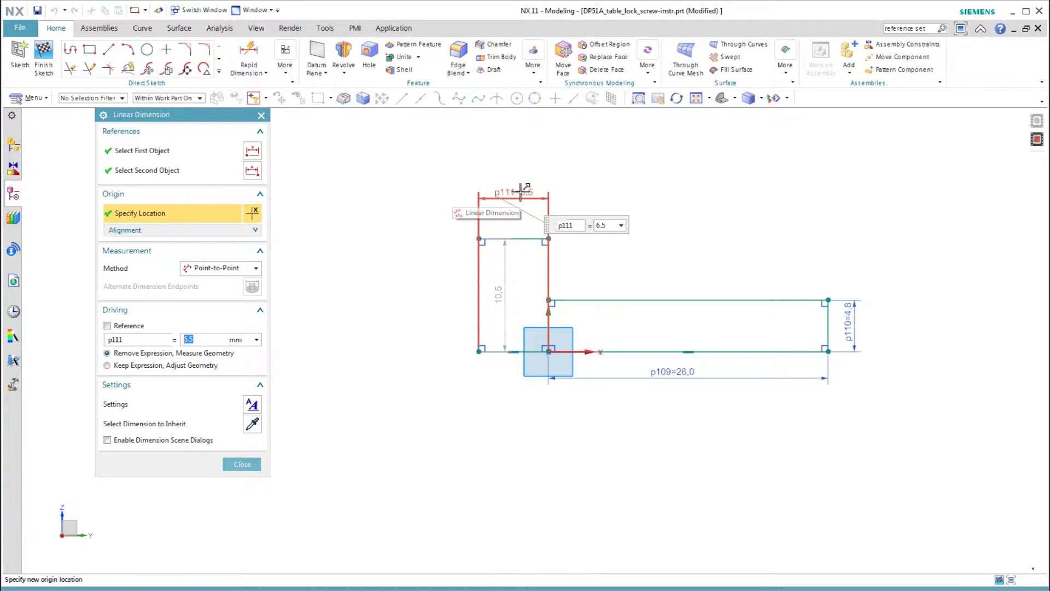
pyautogui.write('4')
pyautogui.press('Return')
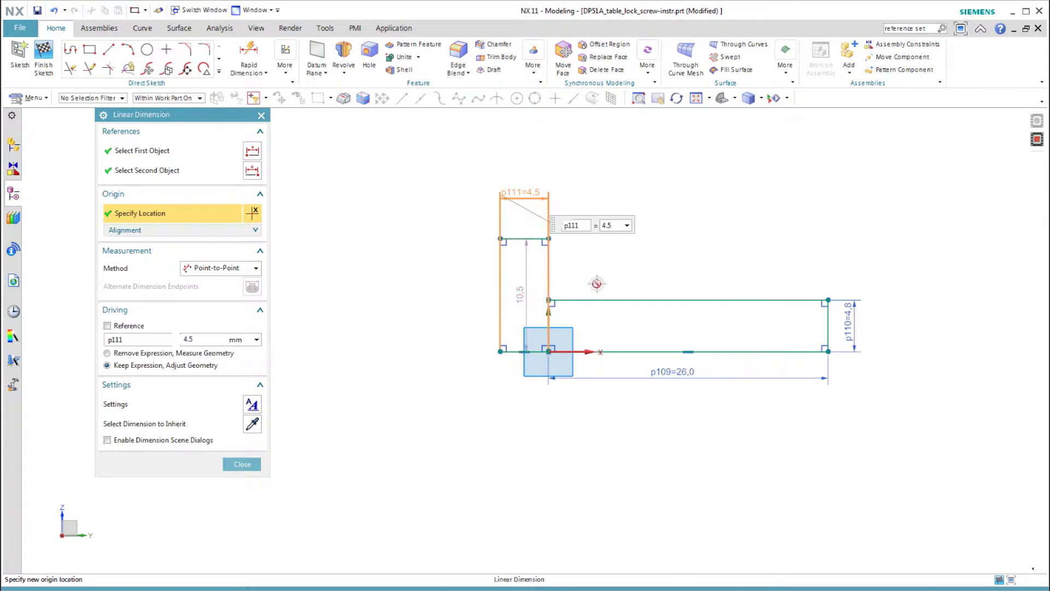
pyautogui.middleClick(522, 293)
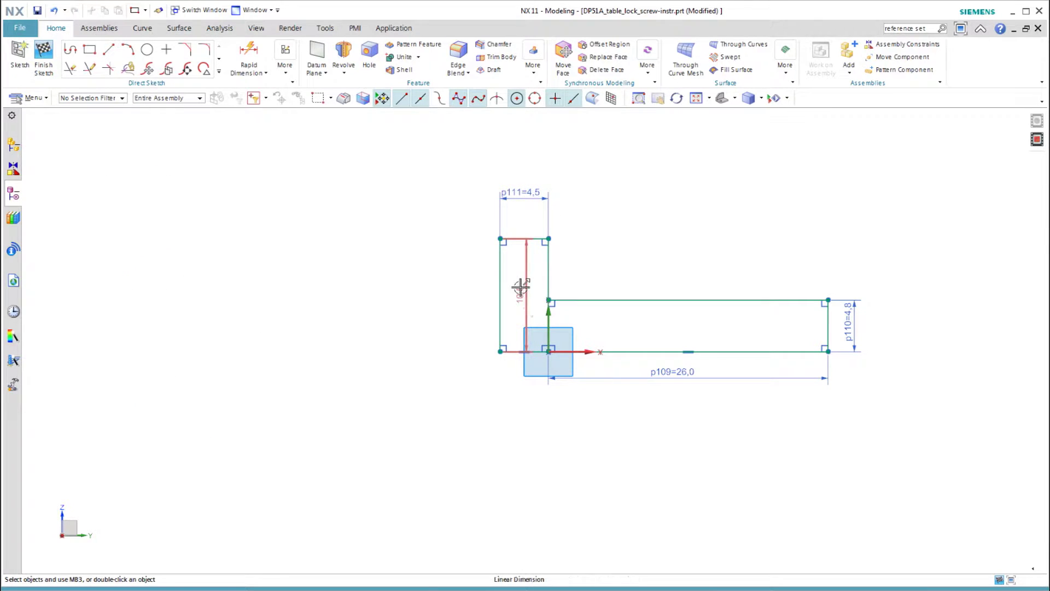
# - Set the tall rectangle's height to 7.5
pyautogui.moveTo(521, 287); pyautogui.dragTo(869, 297)
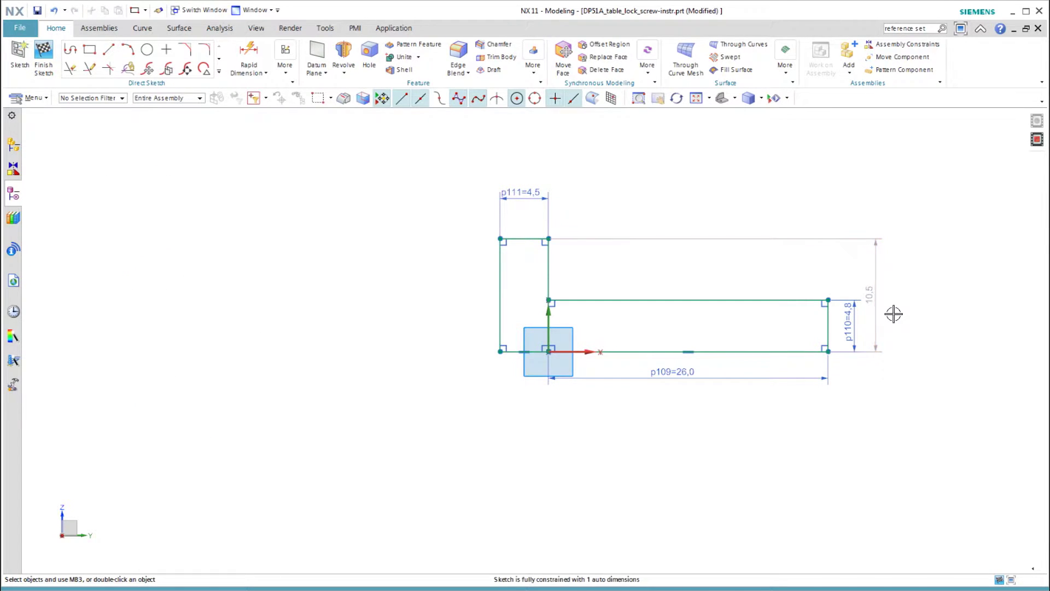
pyautogui.doubleClick(873, 294)
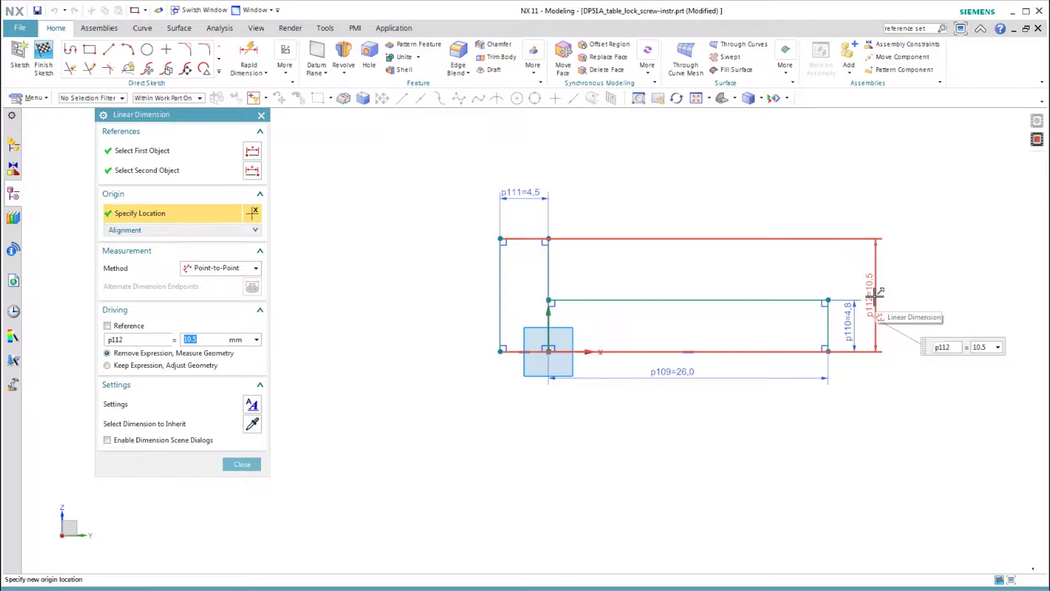
pyautogui.write('7.')
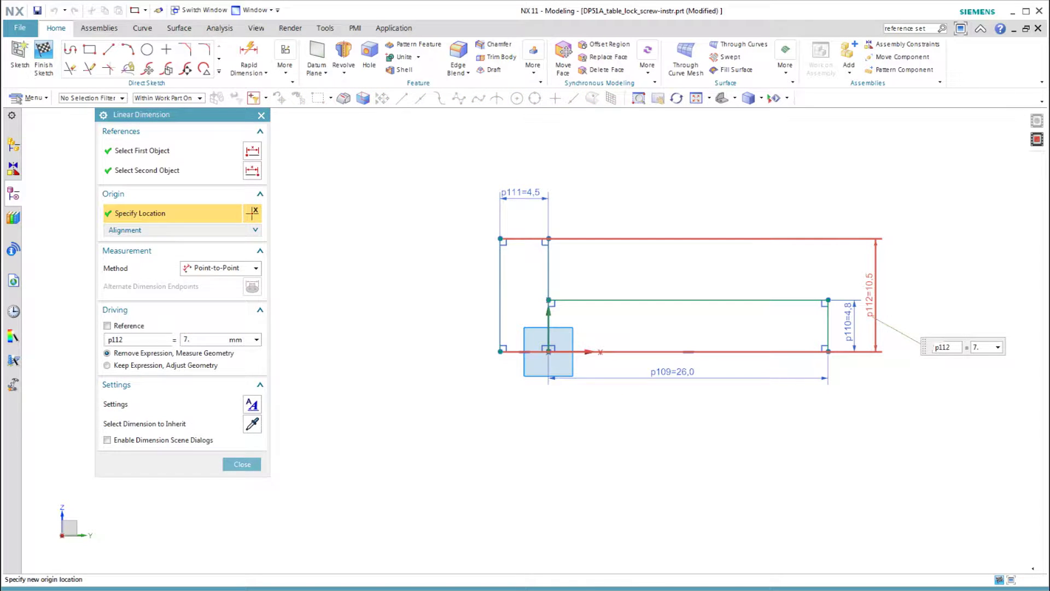
pyautogui.write('5')
pyautogui.press('Return')
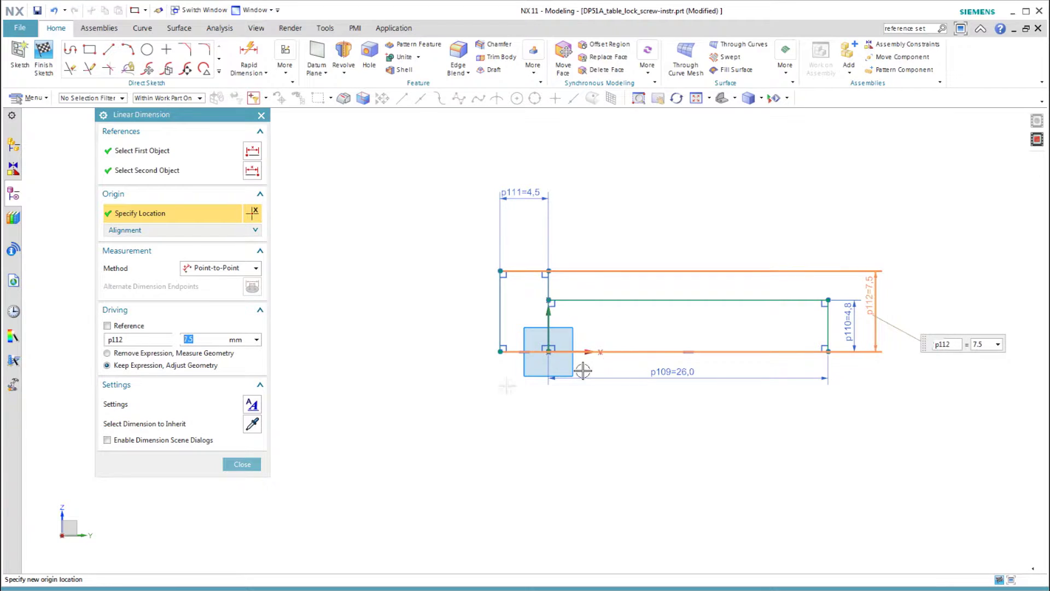
pyautogui.middleClick(321, 250)
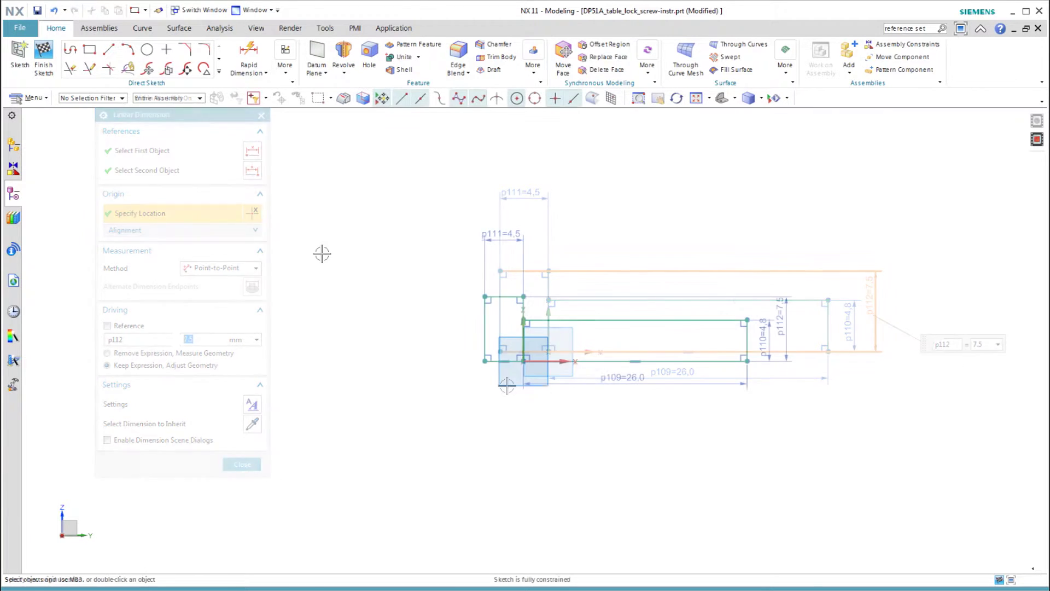
pyautogui.click(91, 51)
pyautogui.click(510, 383)
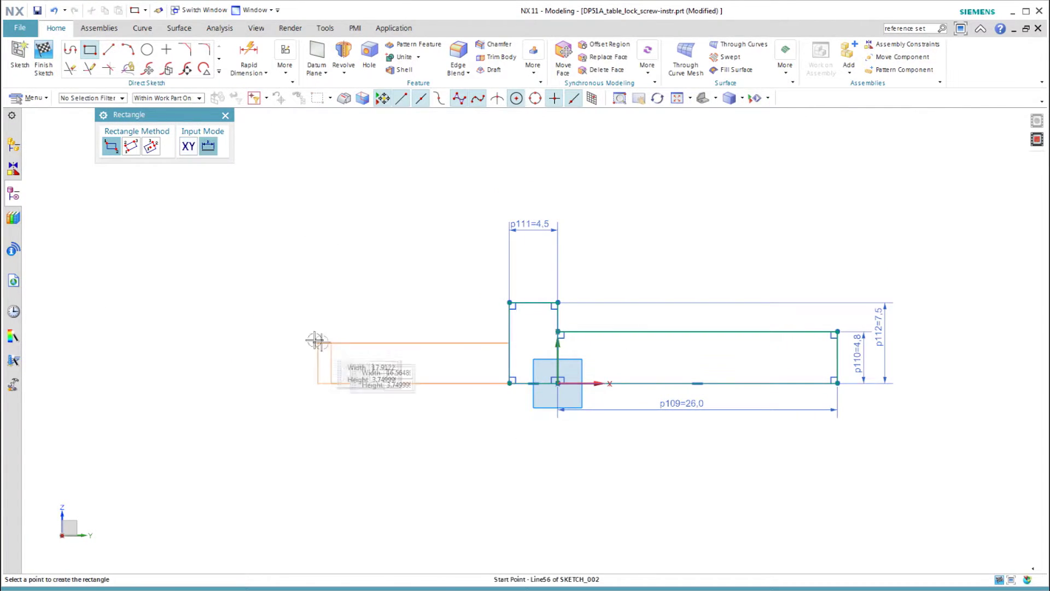
# - Draw a long rectangle leftward and make its top edge collinear with the right bar's
pyautogui.click(267, 329)
pyautogui.middleClick(305, 290)
pyautogui.click(469, 330)
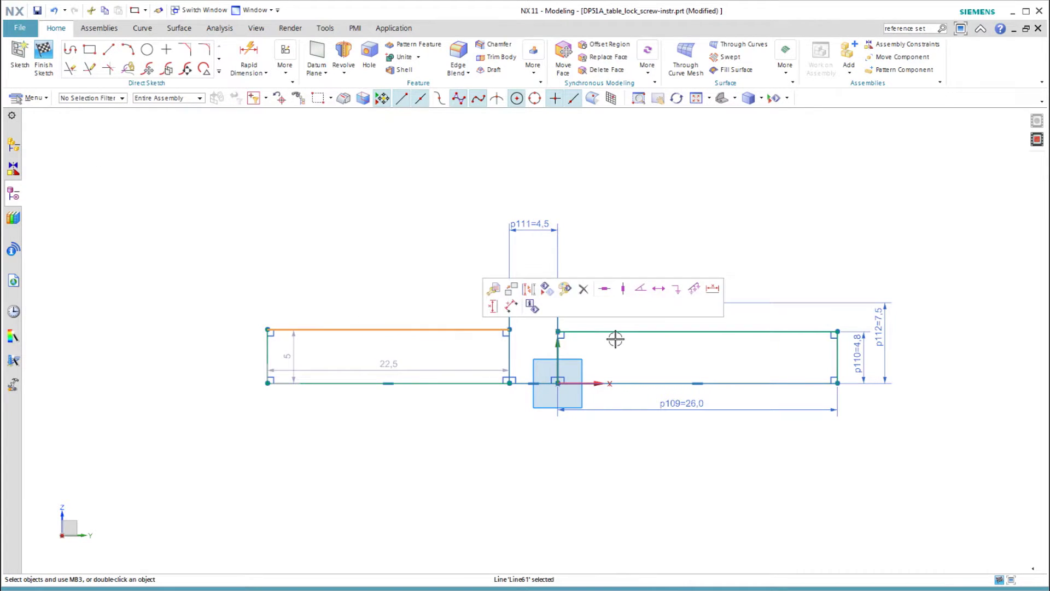
pyautogui.click(615, 331)
pyautogui.click(799, 291)
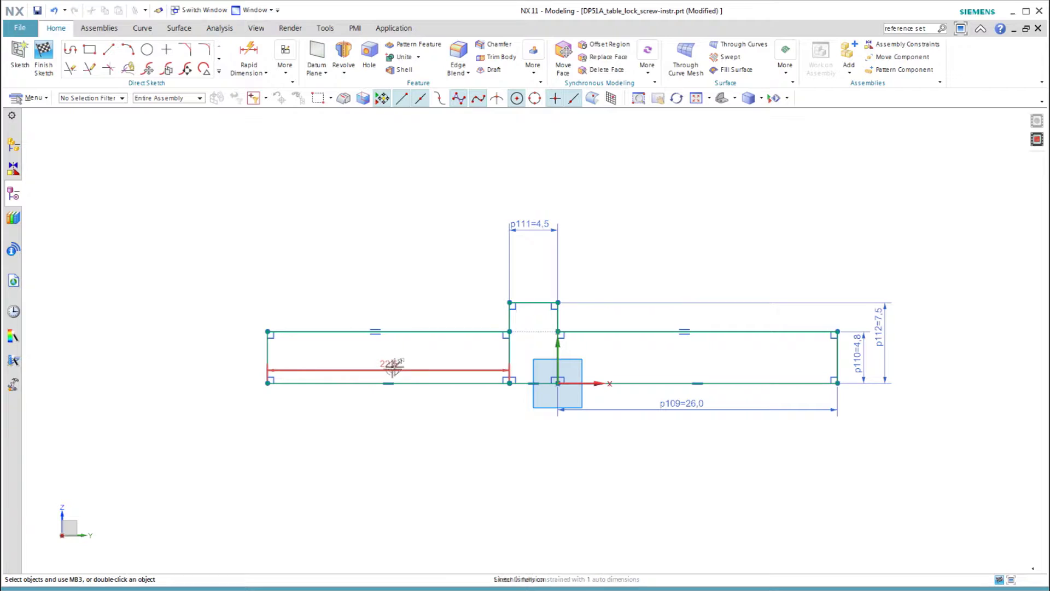
pyautogui.moveTo(388, 364); pyautogui.dragTo(389, 391)
# - Rapid-dimension the long rectangle's left end to 31 from the origin
pyautogui.click(257, 72)
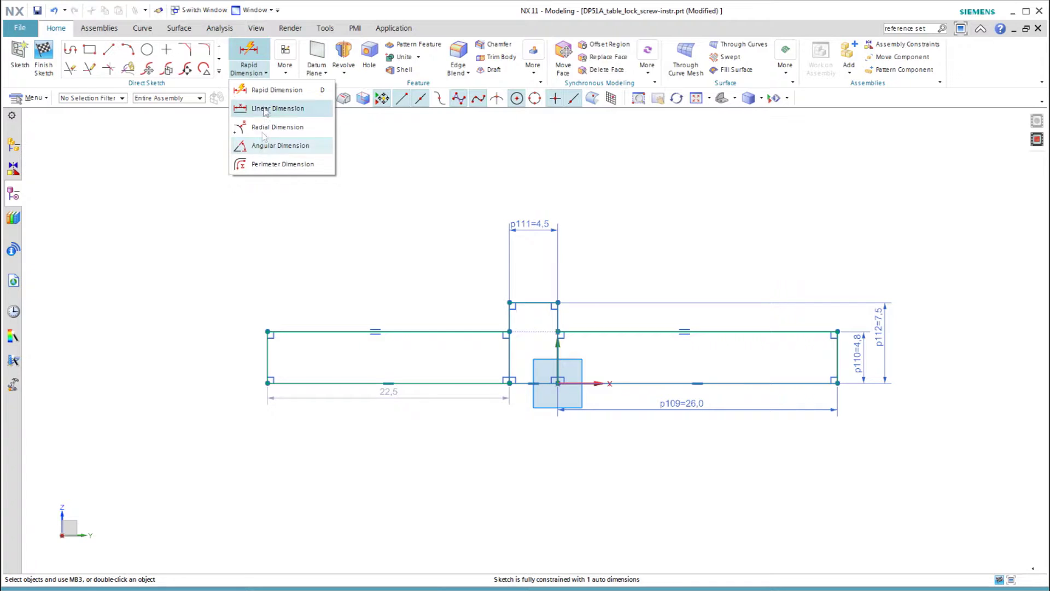
pyautogui.click(264, 90)
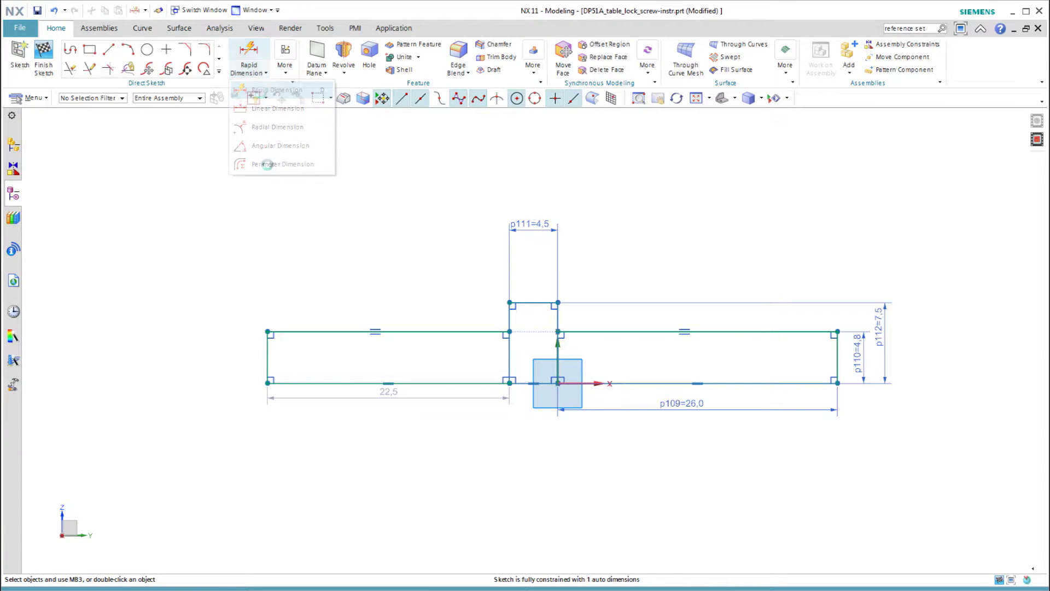
pyautogui.click(268, 382)
pyautogui.click(563, 276)
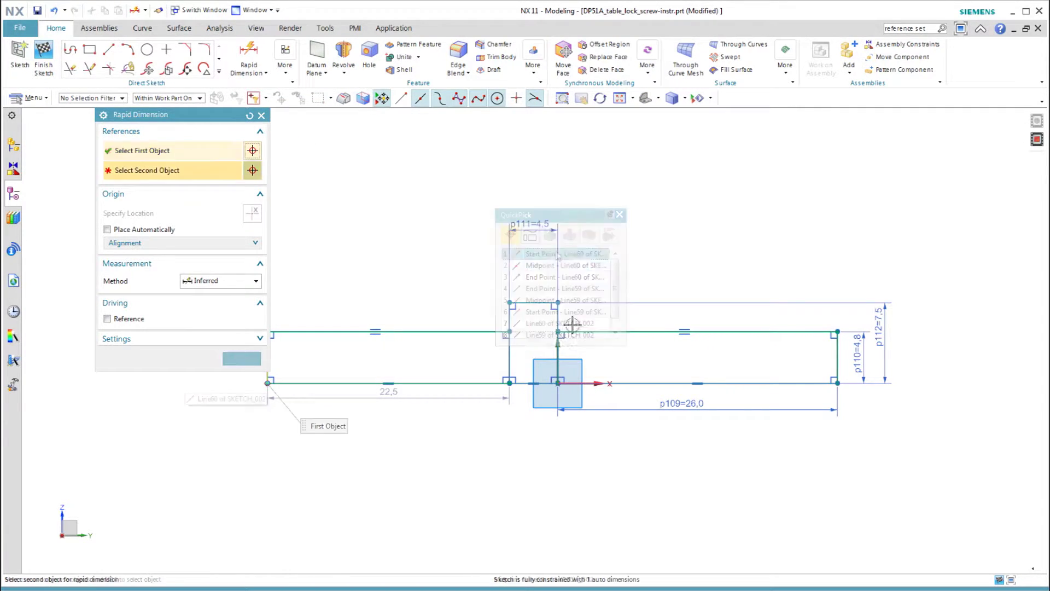
pyautogui.click(267, 382)
pyautogui.click(406, 446)
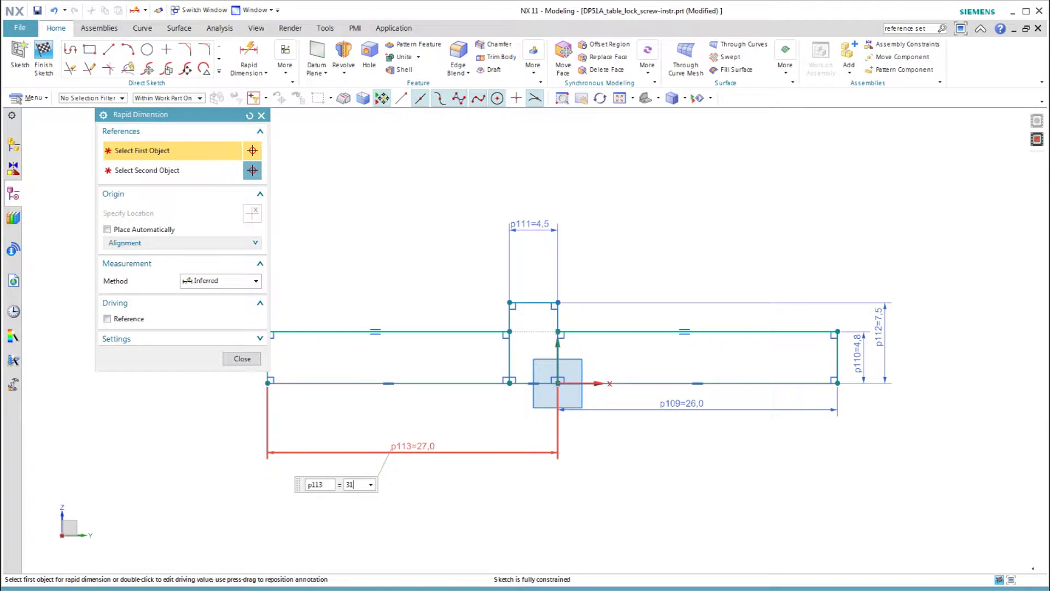
pyautogui.write('31')
pyautogui.press('Return')
pyautogui.moveTo(178, 121); pyautogui.dragTo(90, 138)
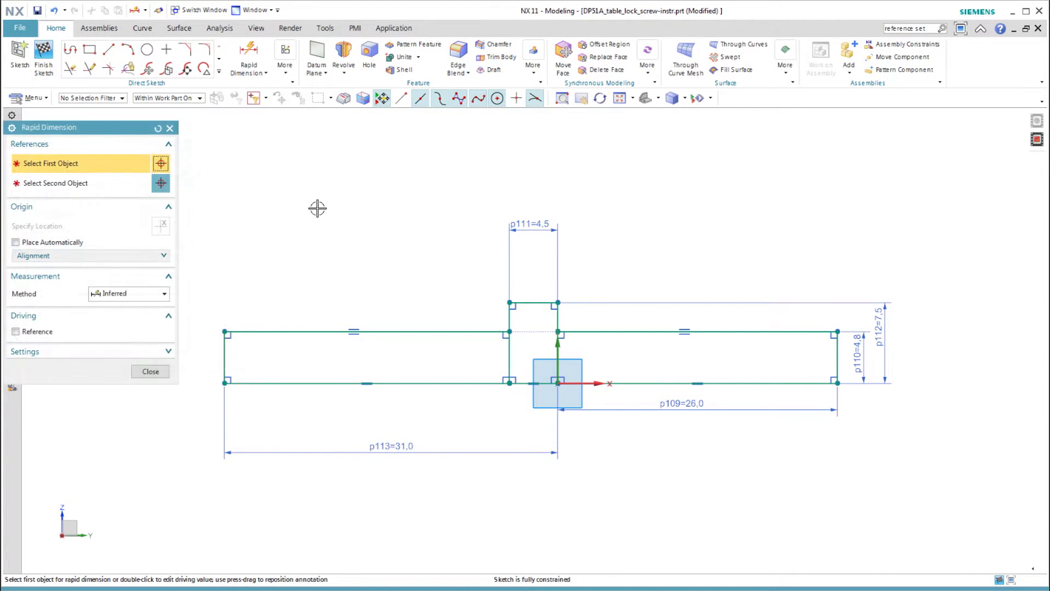
pyautogui.click(150, 371)
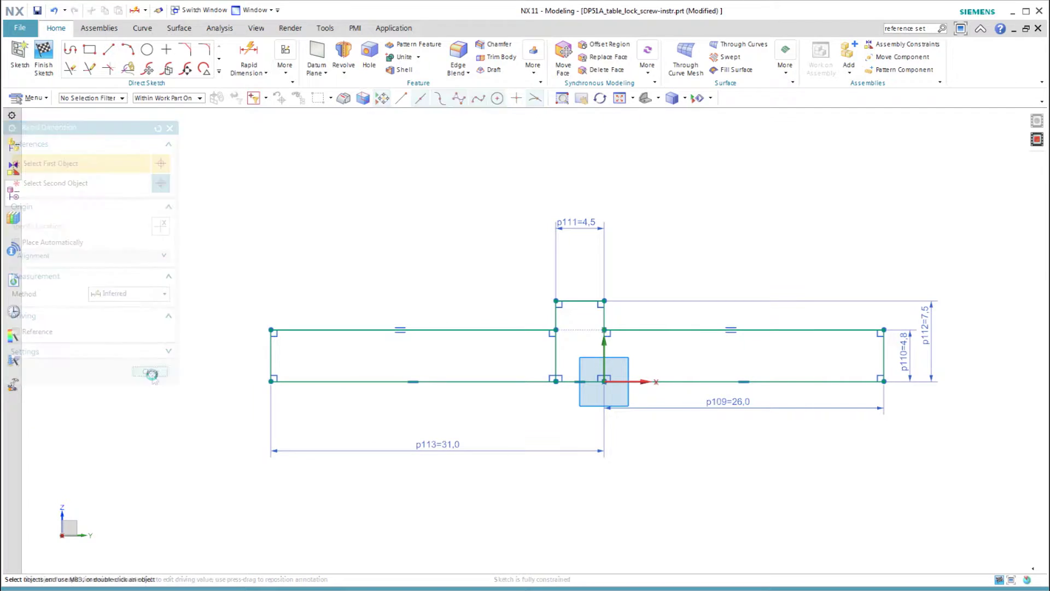
# - Draw a connected profile: vertical, horizontal top, and slanted line down to the rectangle
pyautogui.click(70, 49)
pyautogui.click(271, 330)
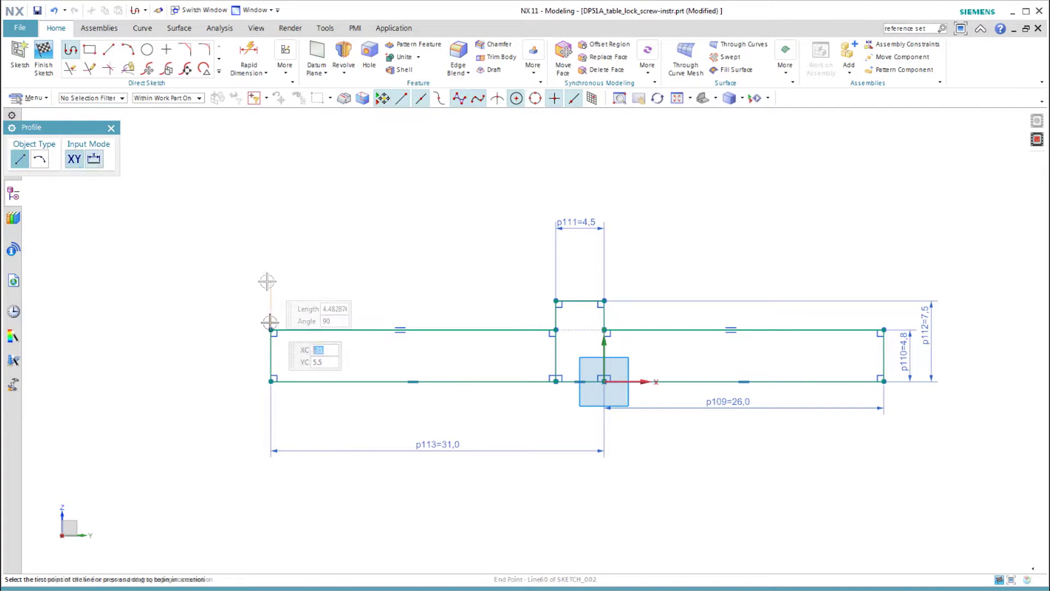
pyautogui.click(270, 277)
pyautogui.click(470, 277)
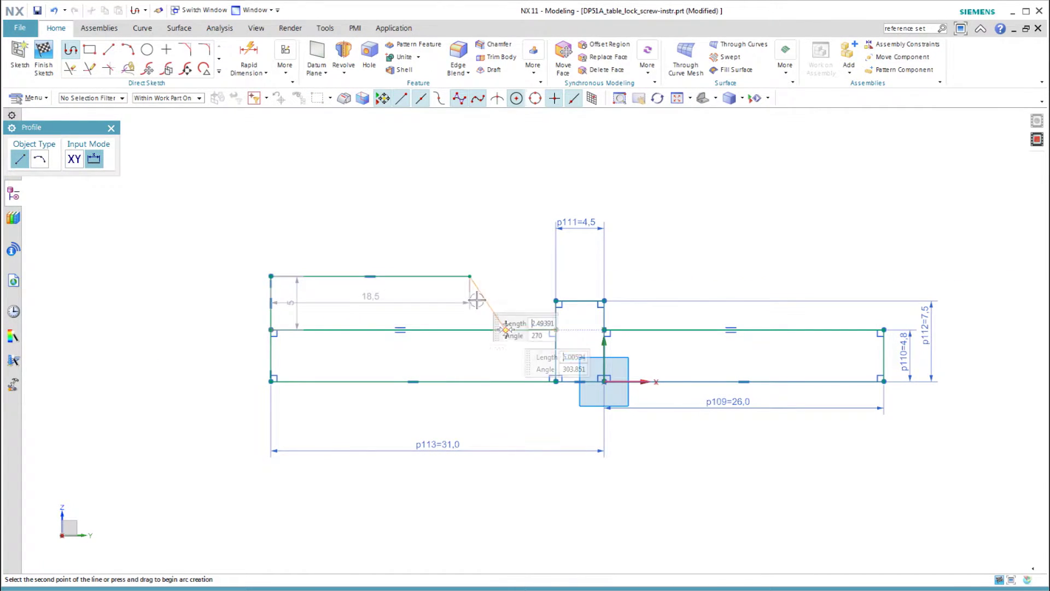
pyautogui.click(507, 329)
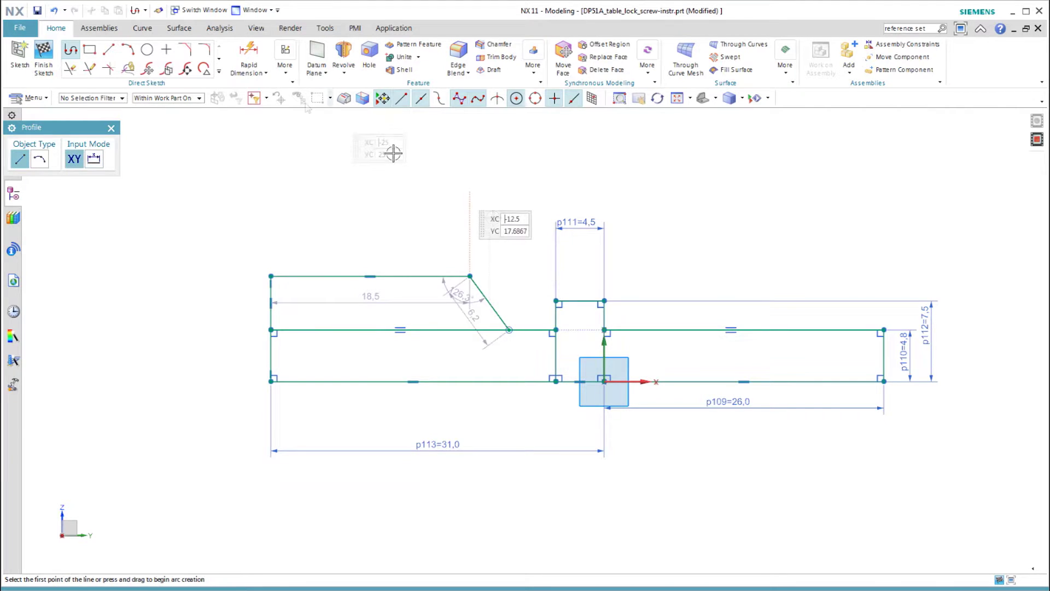
pyautogui.press('d')
# - Dimension the taper angle at 130 degrees and the overall height at 9
pyautogui.click(432, 276)
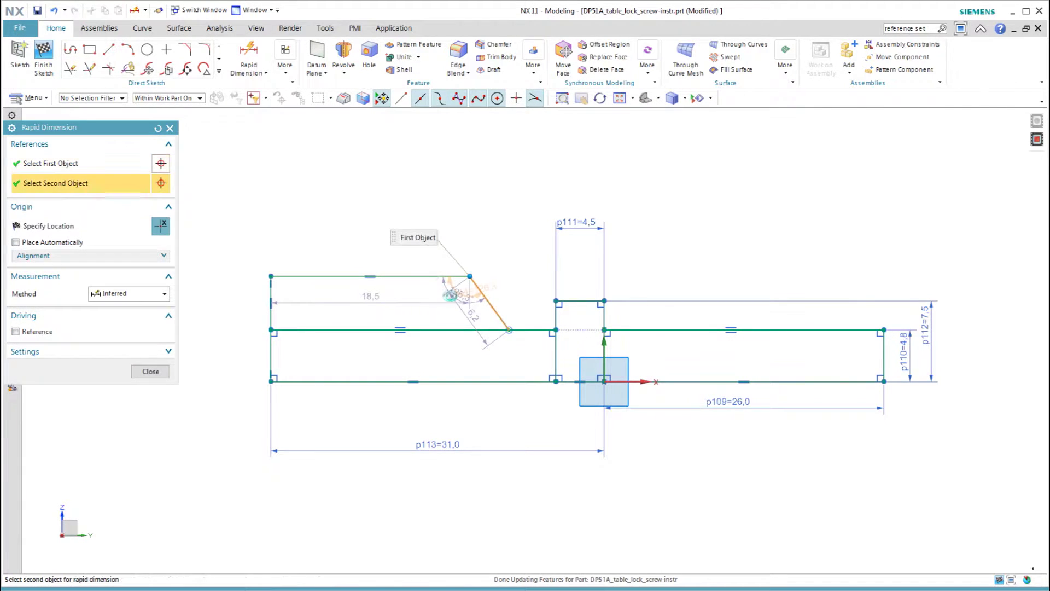
pyautogui.click(481, 294)
pyautogui.click(448, 296)
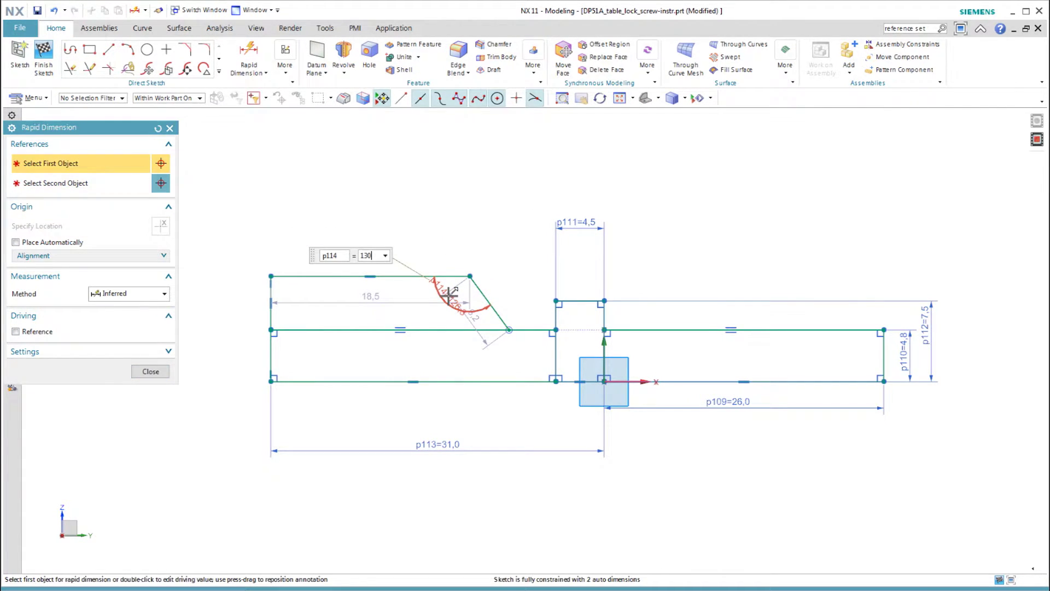
pyautogui.write('130')
pyautogui.press('Return')
pyautogui.click(302, 278)
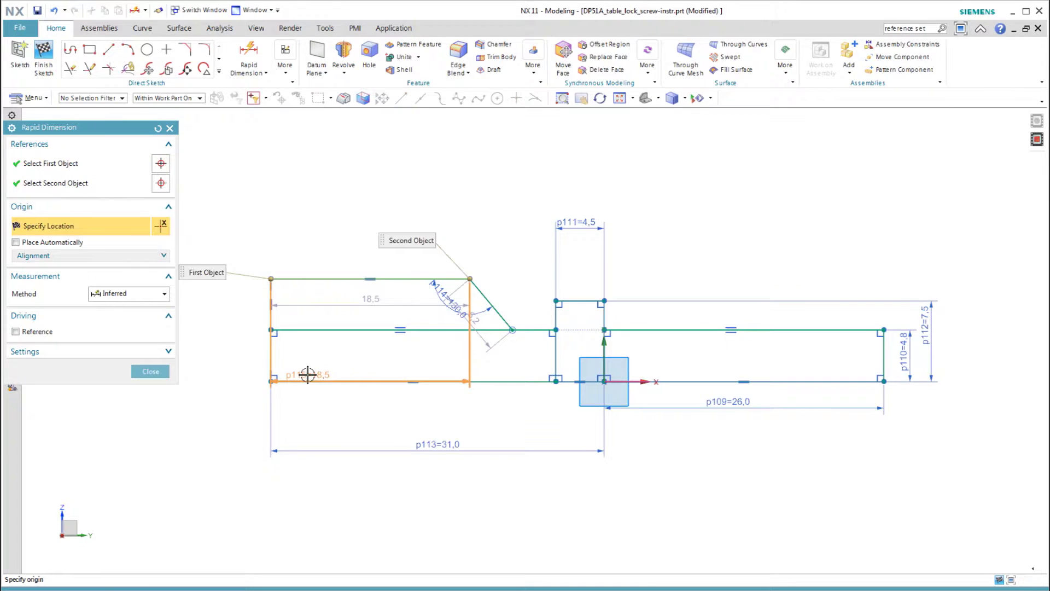
pyautogui.click(271, 381)
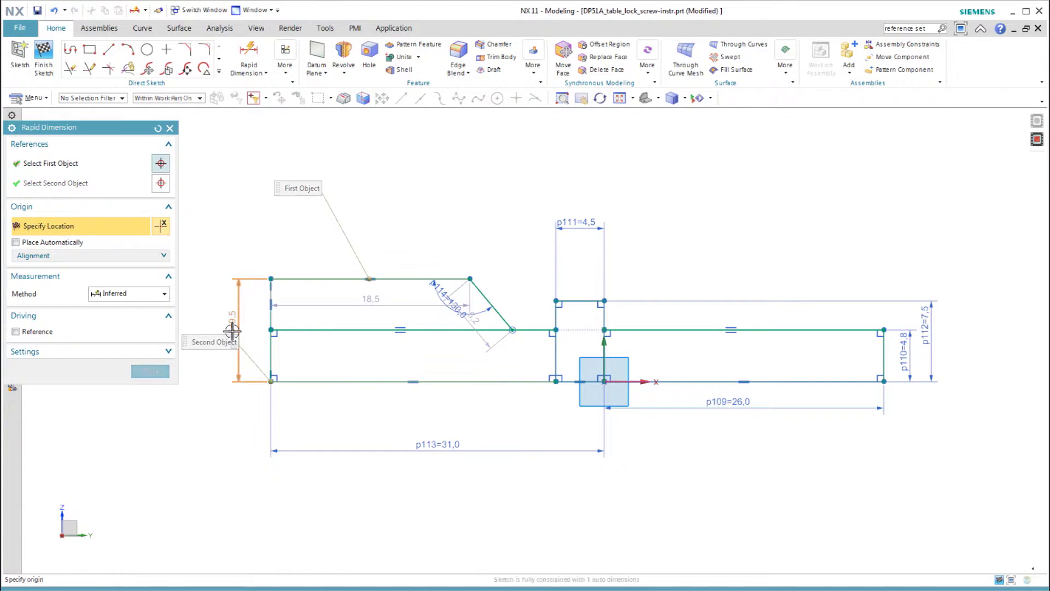
pyautogui.click(232, 331)
pyautogui.press('Return')
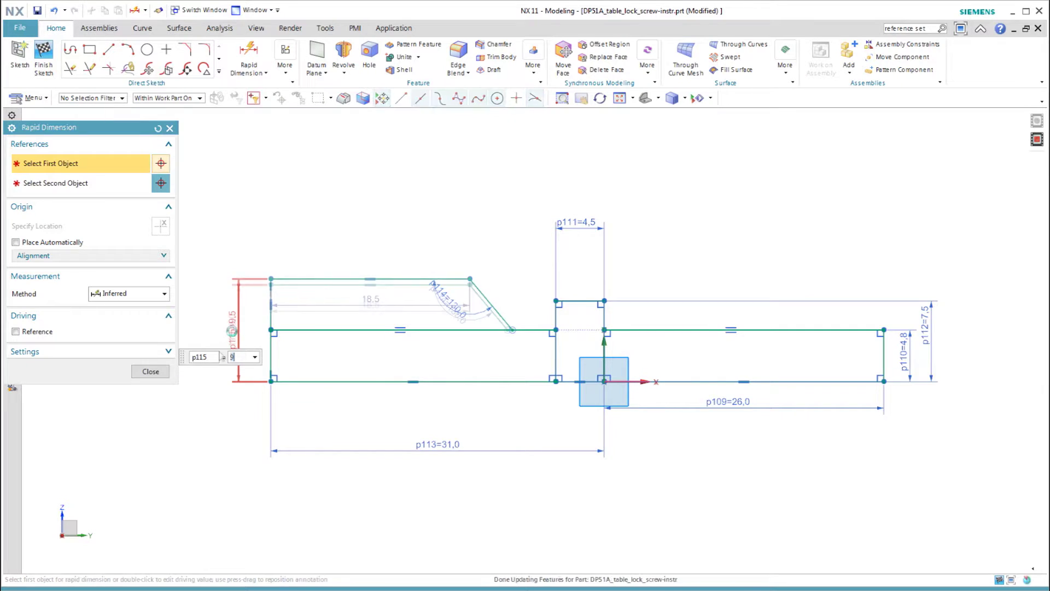
pyautogui.click(150, 372)
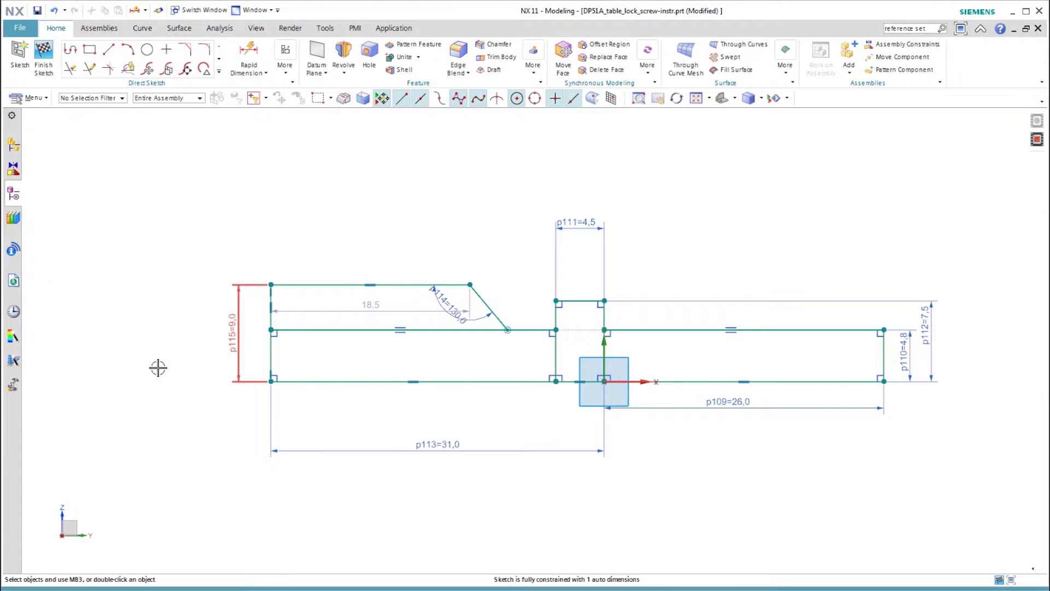
# - Add a 3.0 horizontal offset from the small block to the slanted line's lower end
pyautogui.click(249, 54)
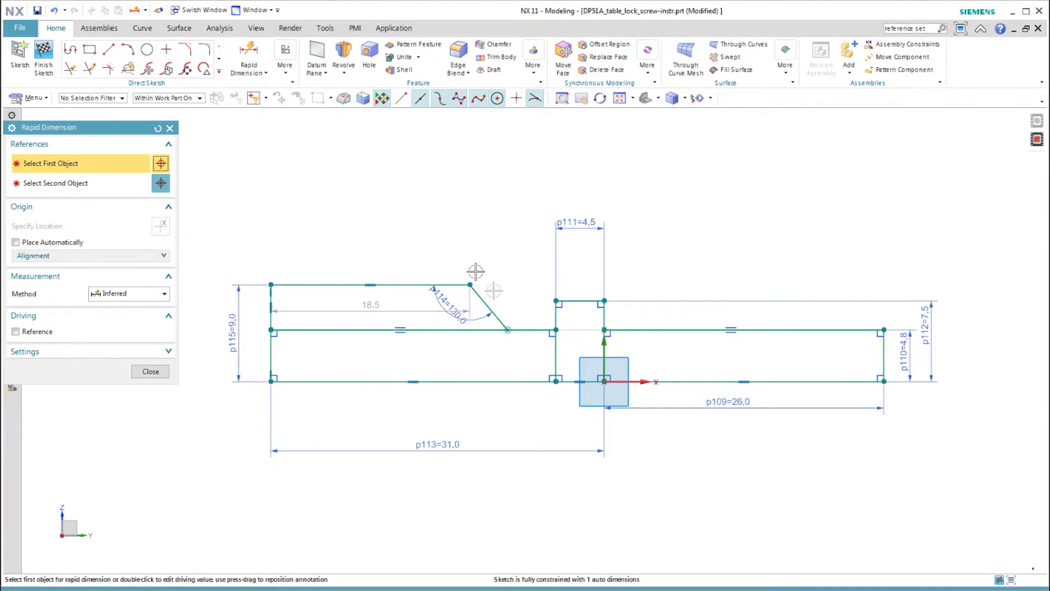
pyautogui.click(555, 317)
pyautogui.click(507, 330)
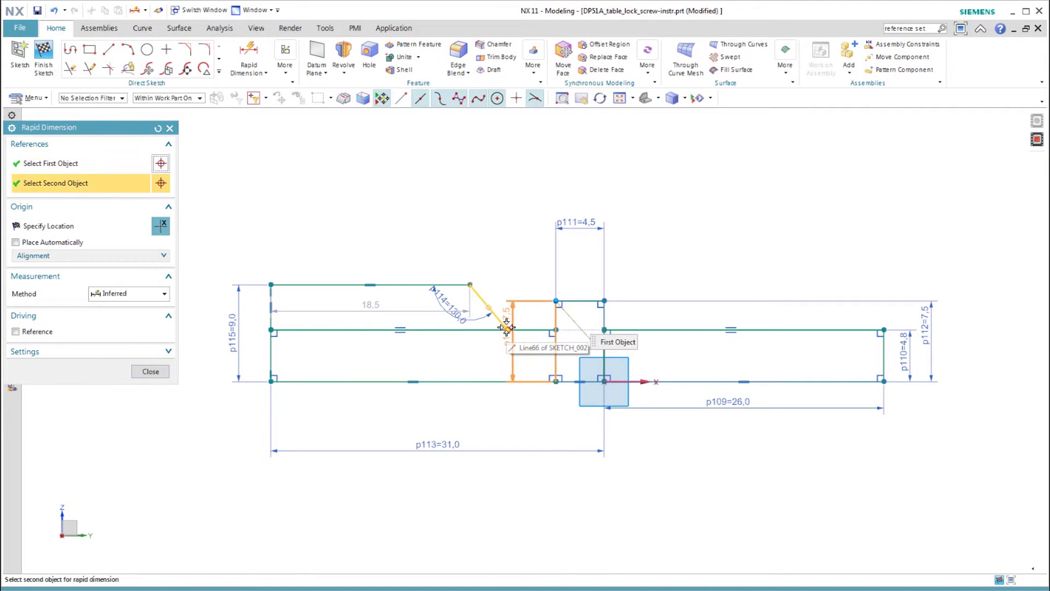
pyautogui.click(523, 246)
pyautogui.write('3')
pyautogui.press('Return')
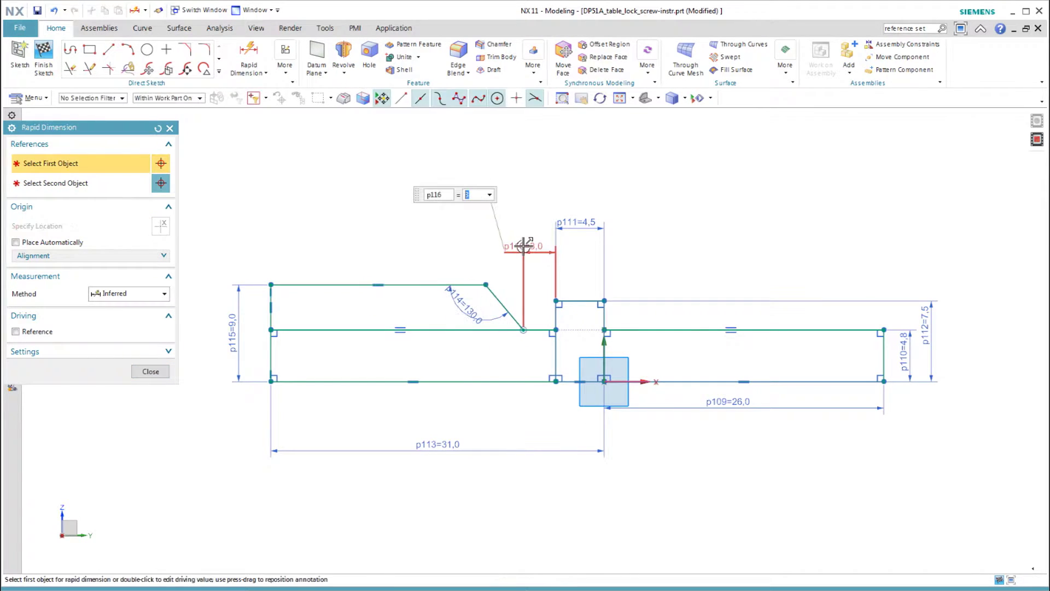
pyautogui.click(150, 370)
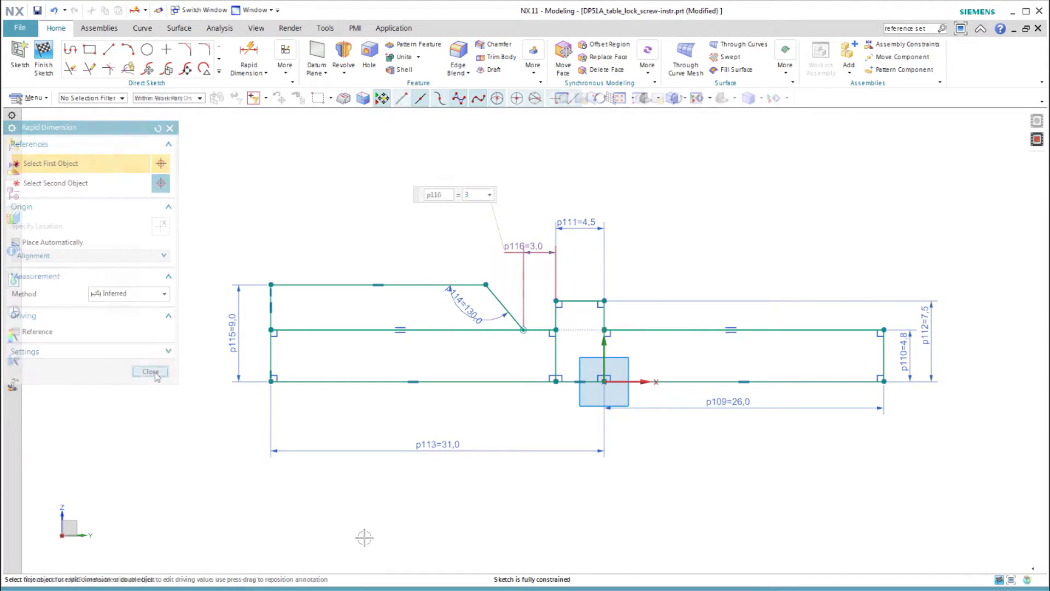
# - Draw a 3-point arc closing the profile's left end from the bottom-left corner to the top line
pyautogui.click(127, 49)
pyautogui.click(270, 381)
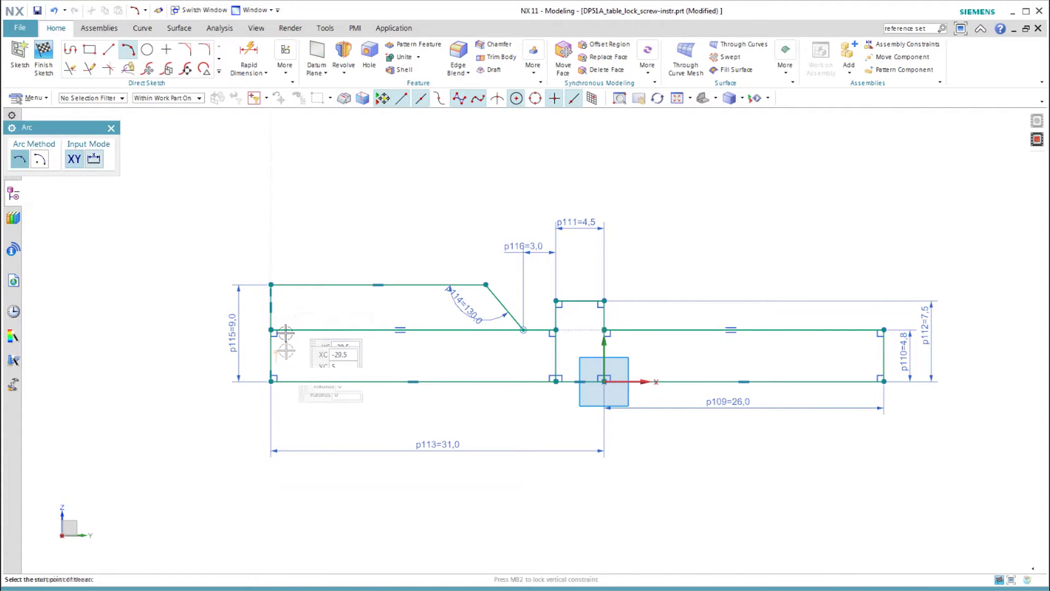
pyautogui.click(298, 285)
pyautogui.click(288, 304)
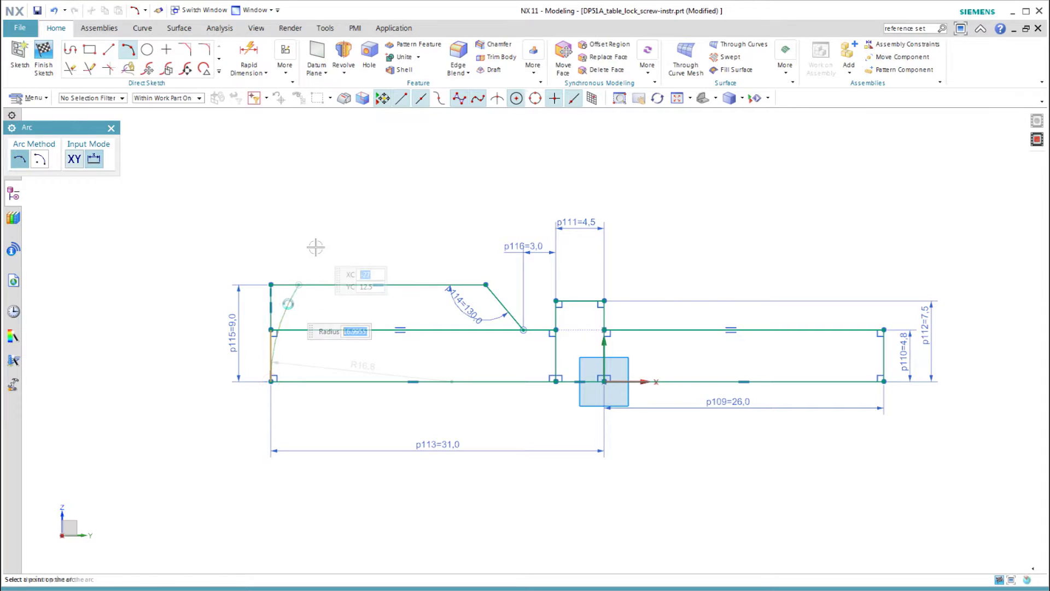
pyautogui.press('Escape')
# - Dimension the arc's top end 2.5 from the left vertical line
pyautogui.click(251, 55)
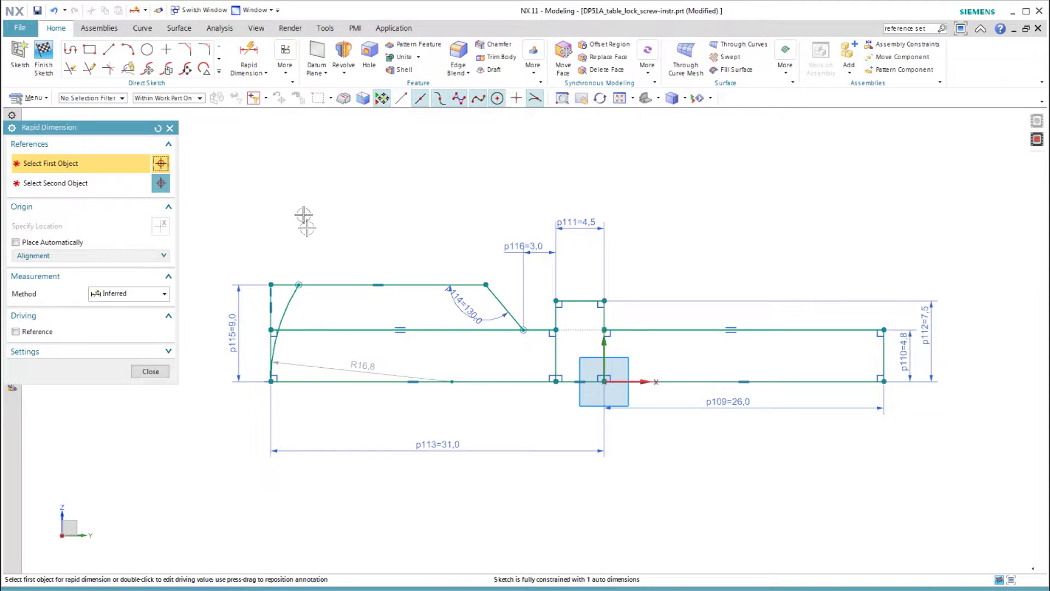
pyautogui.click(272, 298)
pyautogui.click(295, 285)
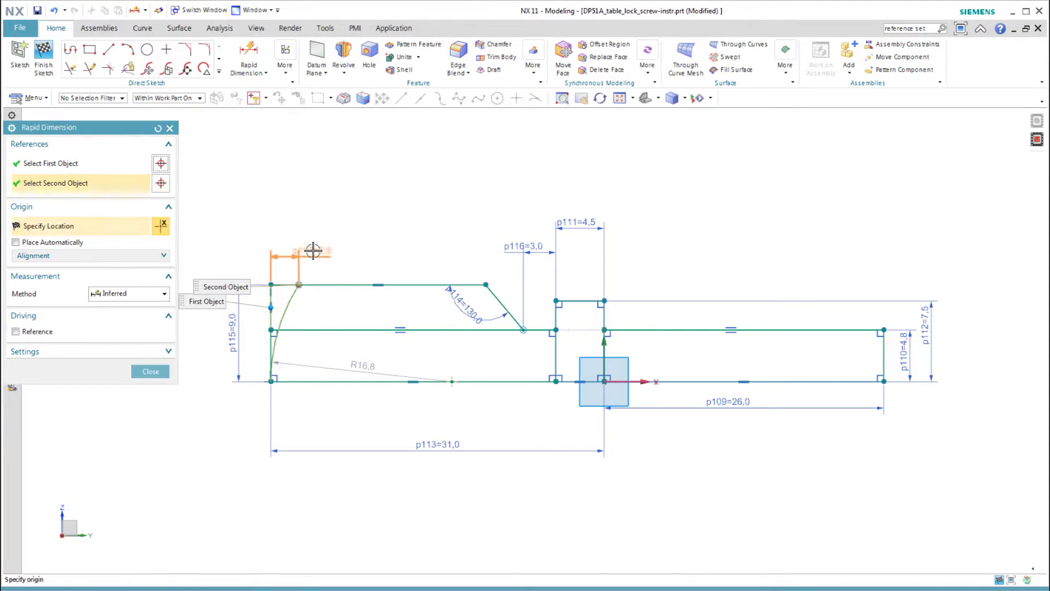
pyautogui.click(319, 251)
pyautogui.write('2.5')
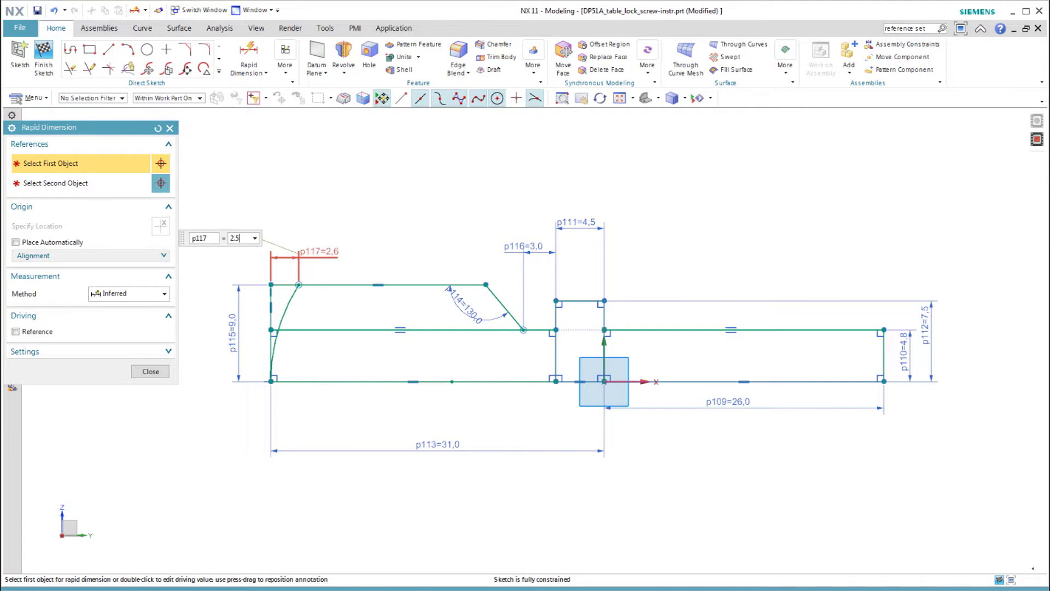
pyautogui.click(150, 371)
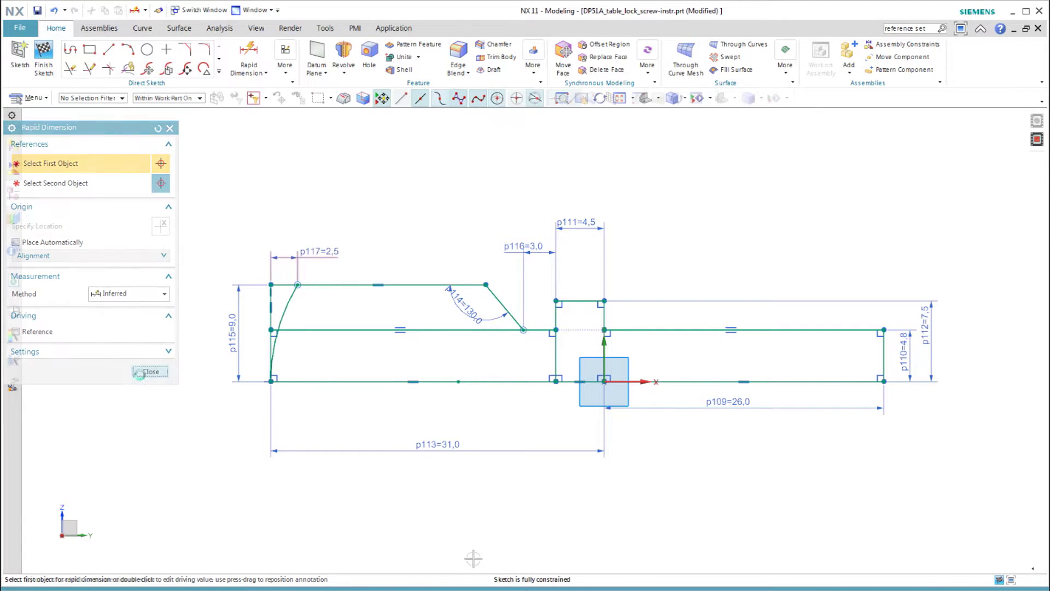
# - Finish the sketch and orbit to see the profile in 3-D
pyautogui.rightClick(382, 511)
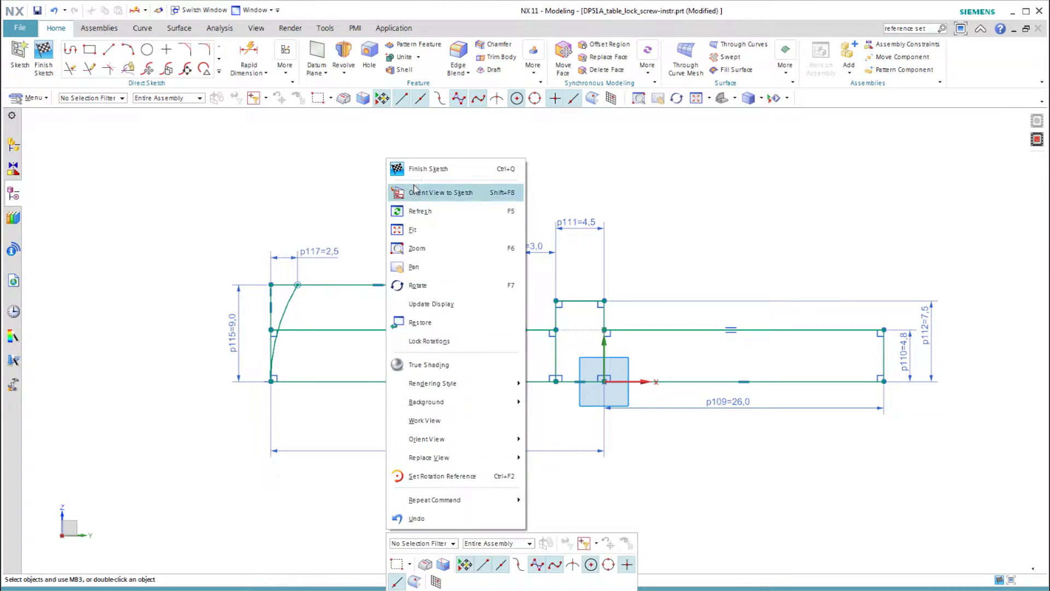
pyautogui.click(418, 171)
pyautogui.moveTo(434, 202); pyautogui.dragTo(434, 219, button='middle')
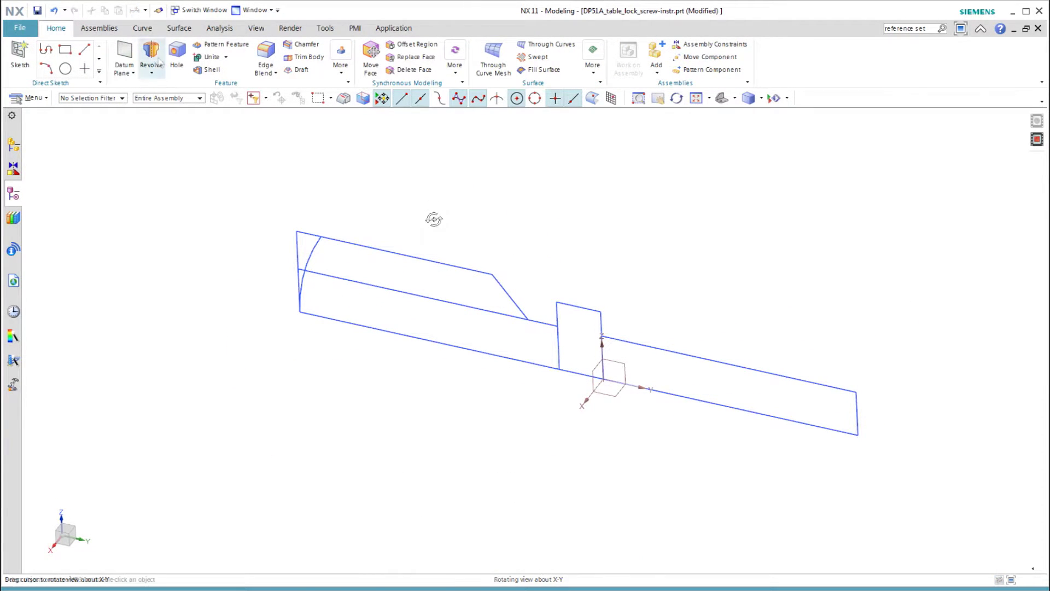
# - Revolve the three profile regions 0–360° about the datum axis into a solid screw body
pyautogui.click(151, 55)
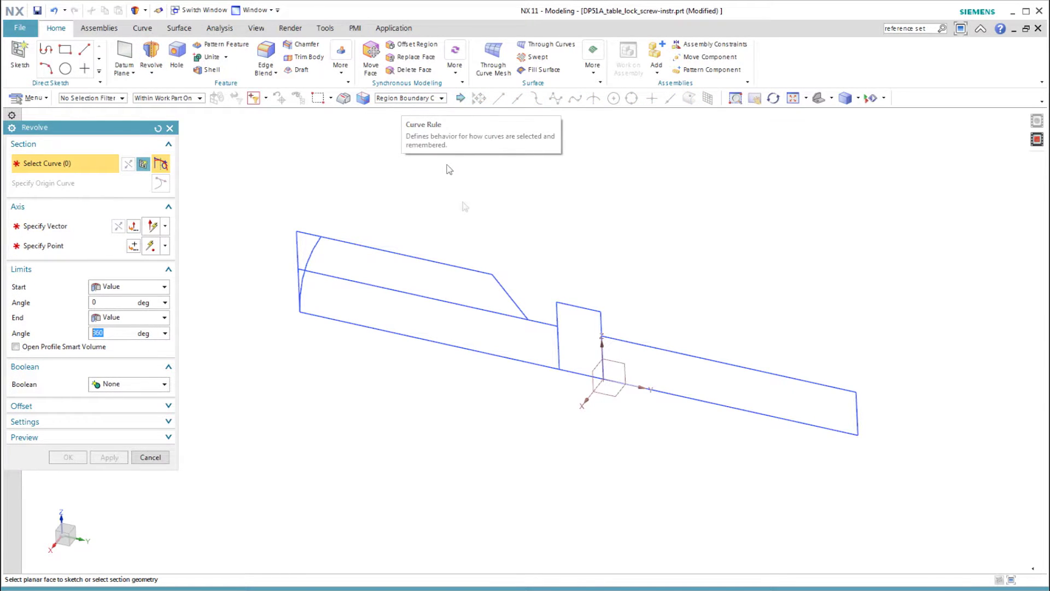
pyautogui.click(673, 374)
pyautogui.click(567, 343)
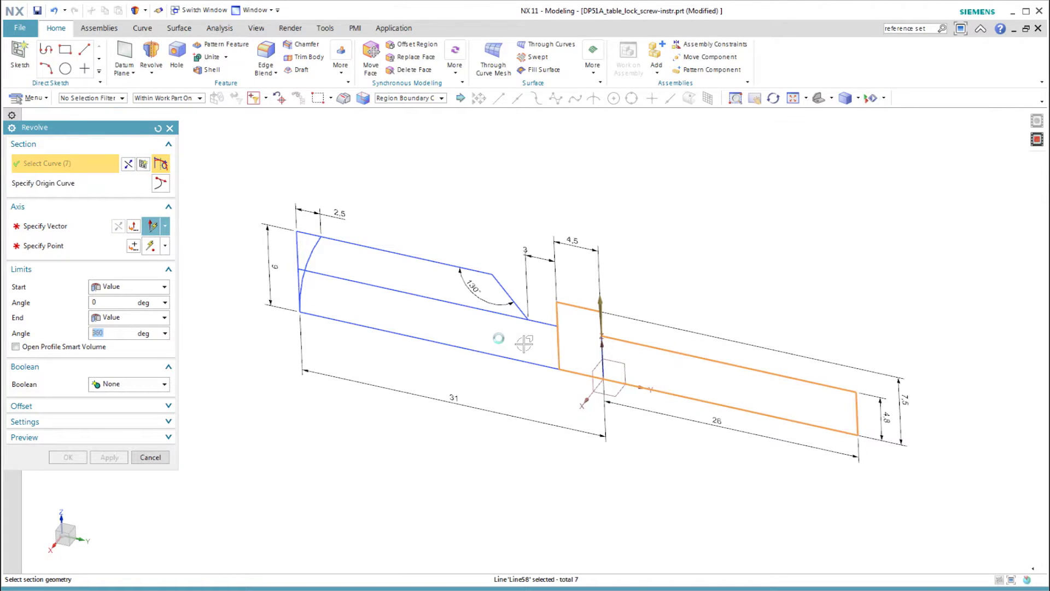
pyautogui.click(442, 318)
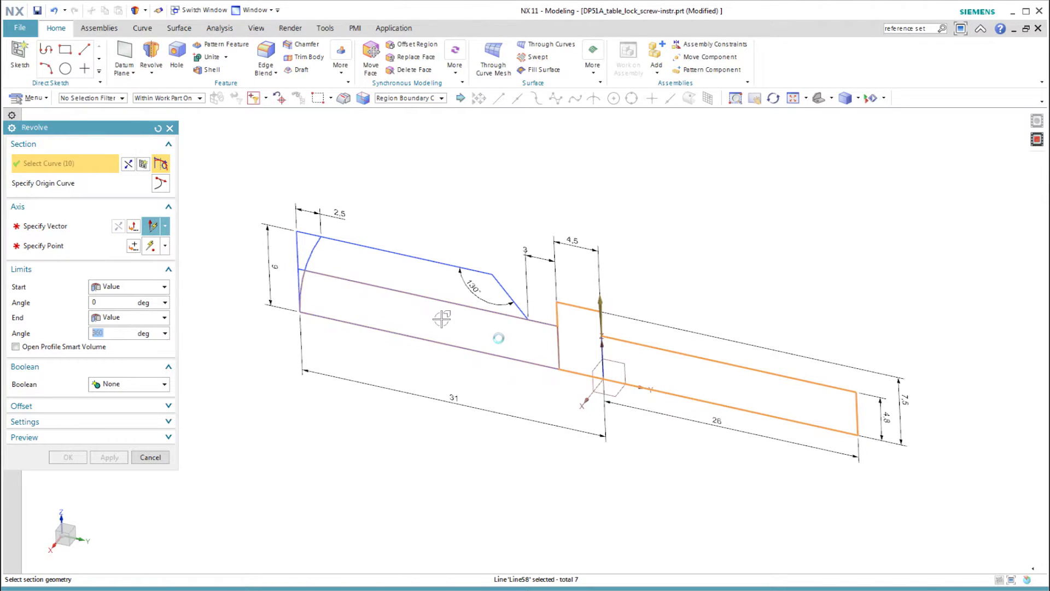
pyautogui.middleClick(391, 274)
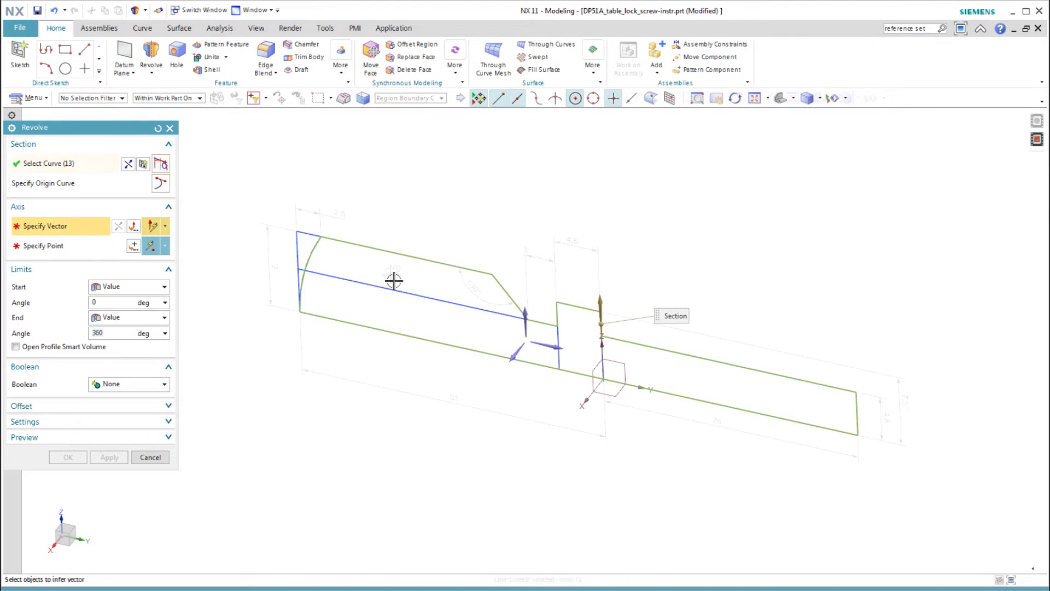
pyautogui.click(633, 385)
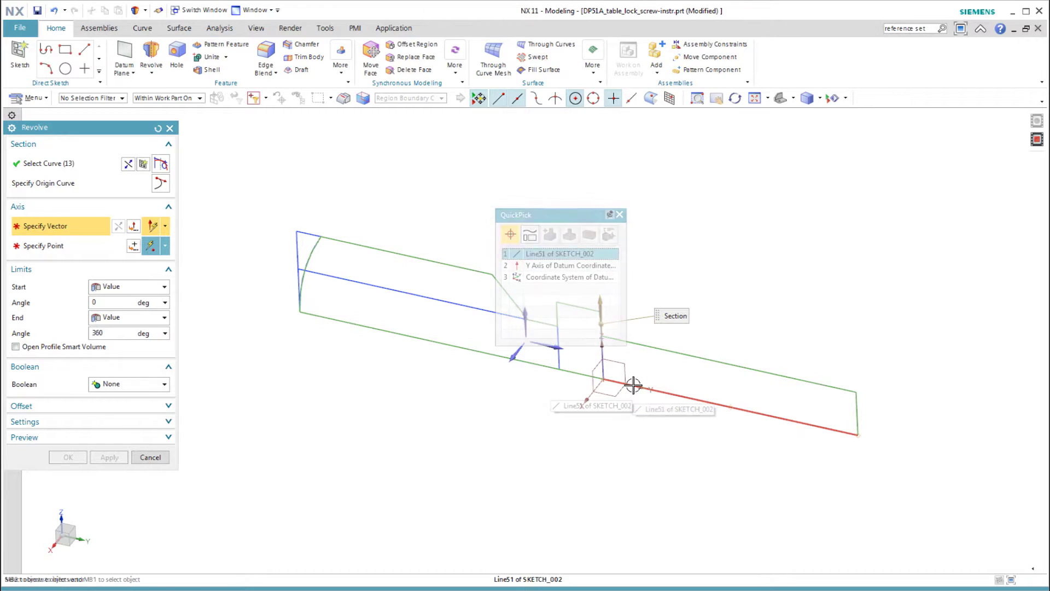
pyautogui.click(561, 277)
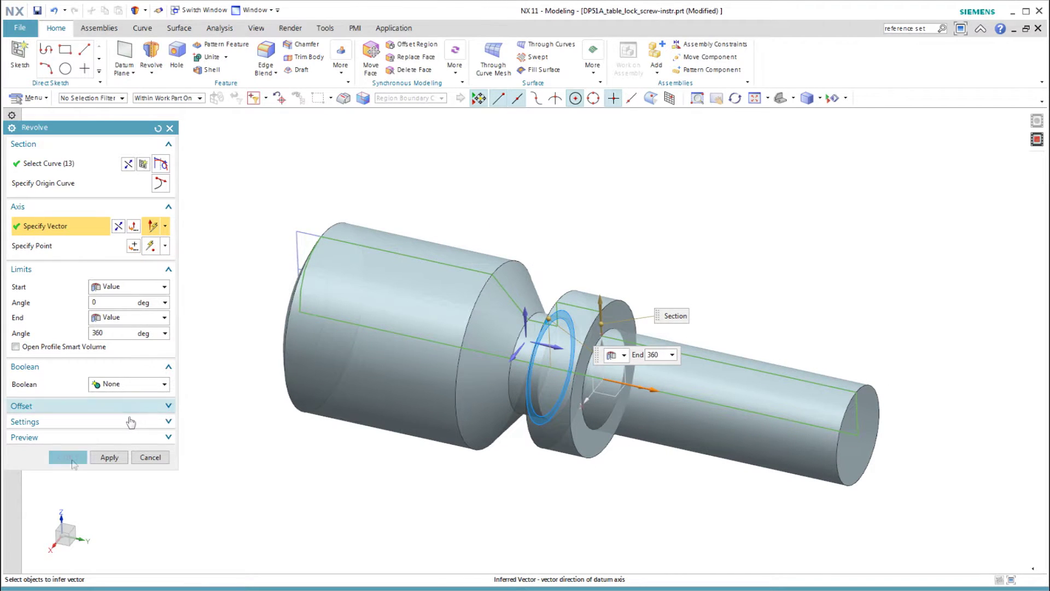
pyautogui.click(71, 459)
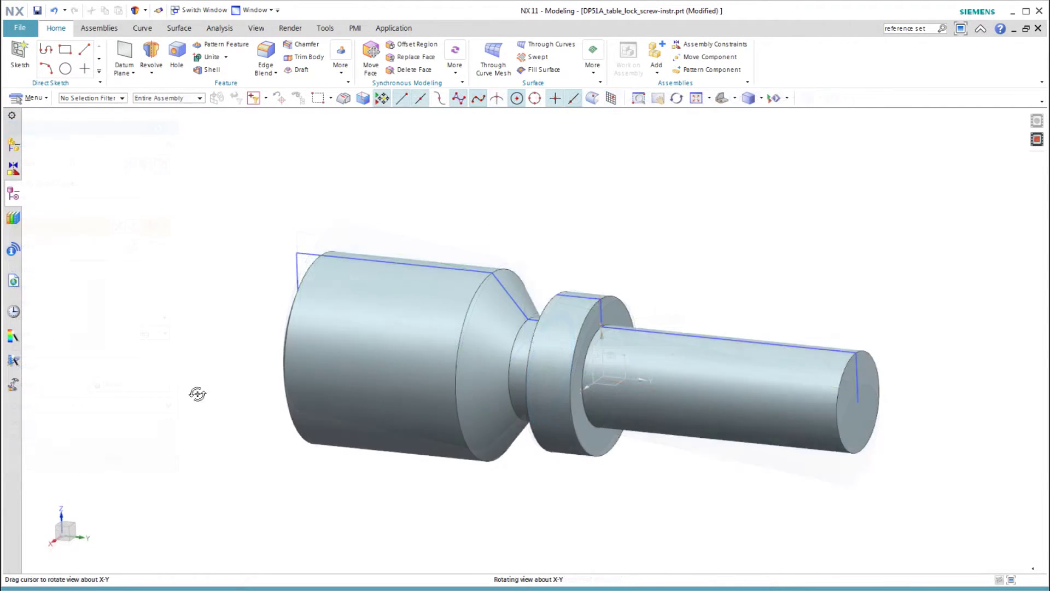
pyautogui.moveTo(197, 394); pyautogui.dragTo(199, 387, button='middle')
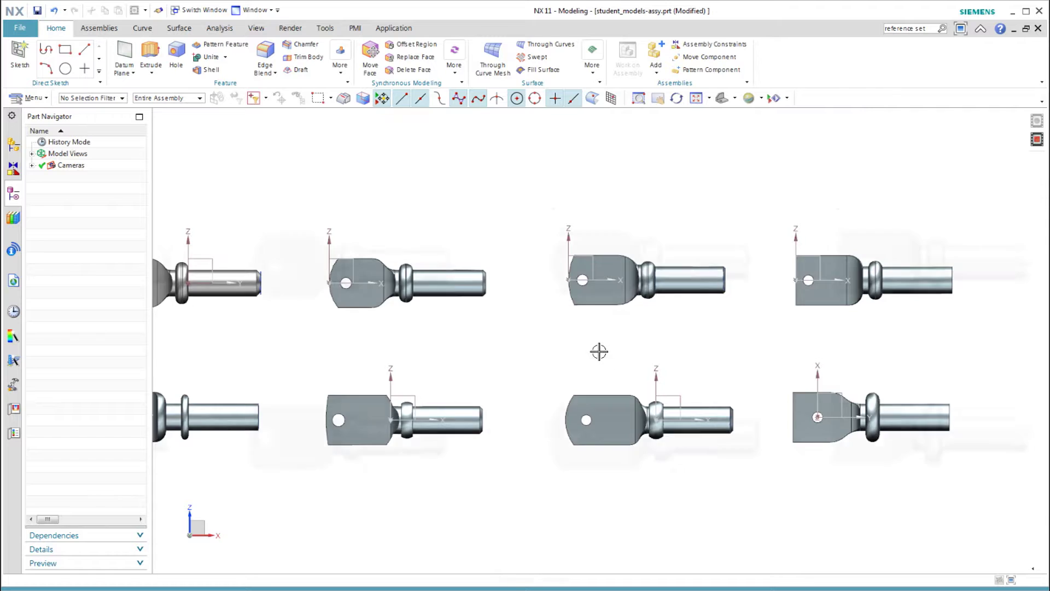
# - Zoom into the student assembly and make the top-middle lever screw the work part
pyautogui.scroll(1, 630, 349)
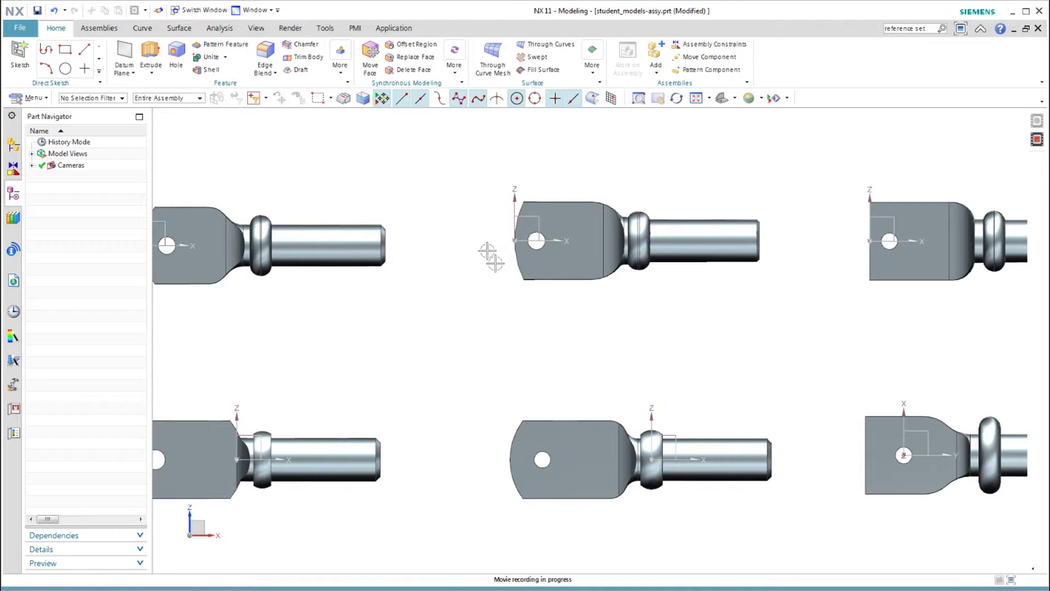
pyautogui.doubleClick(521, 286)
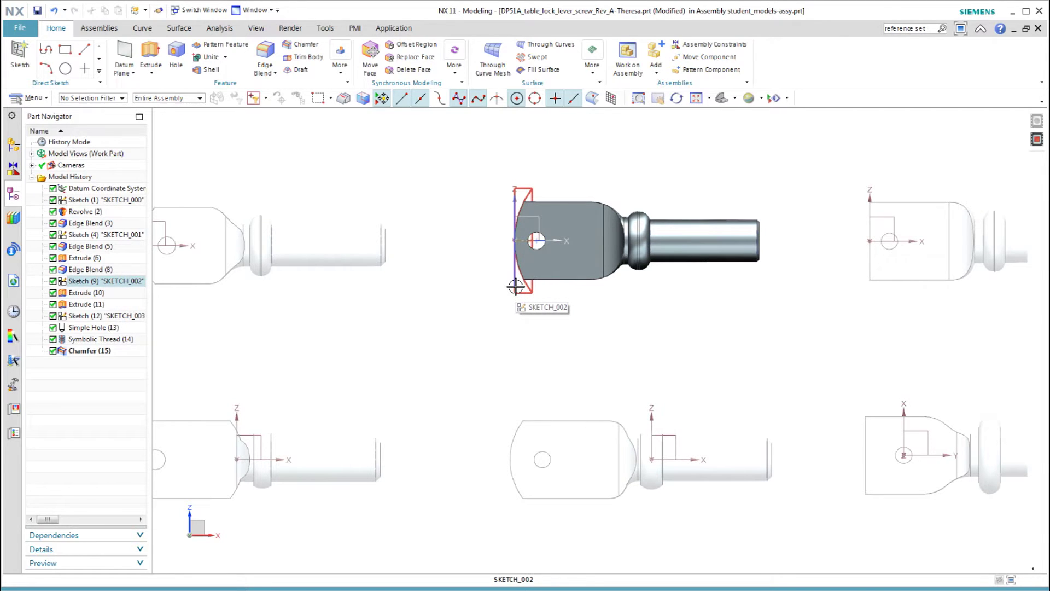
# - Compare the Revolve (2) features of the top-middle and bottom-middle lever screws
pyautogui.click(88, 212)
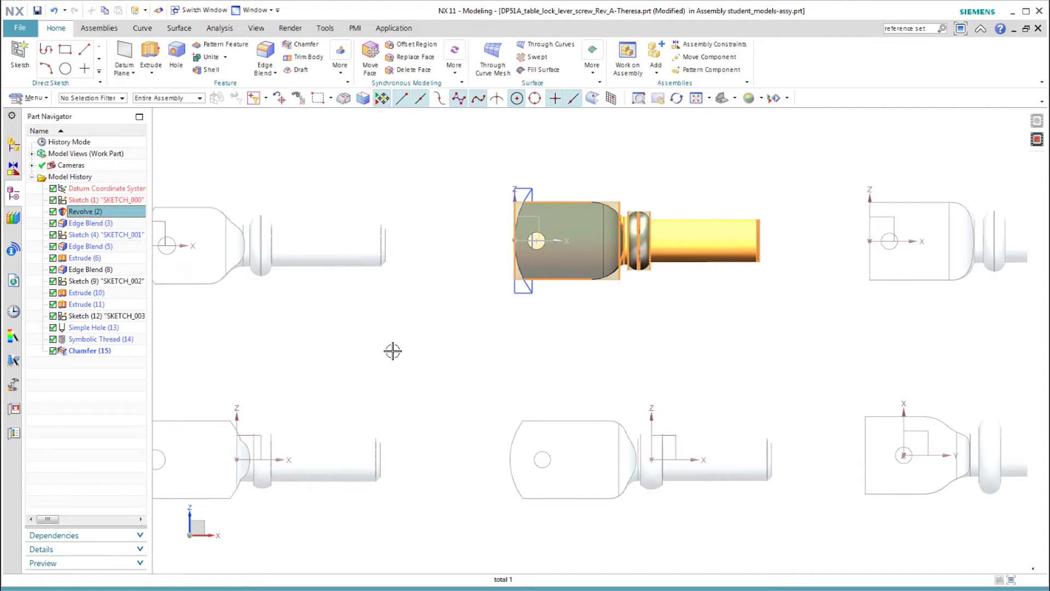
pyautogui.click(571, 425)
pyautogui.doubleClick(570, 426)
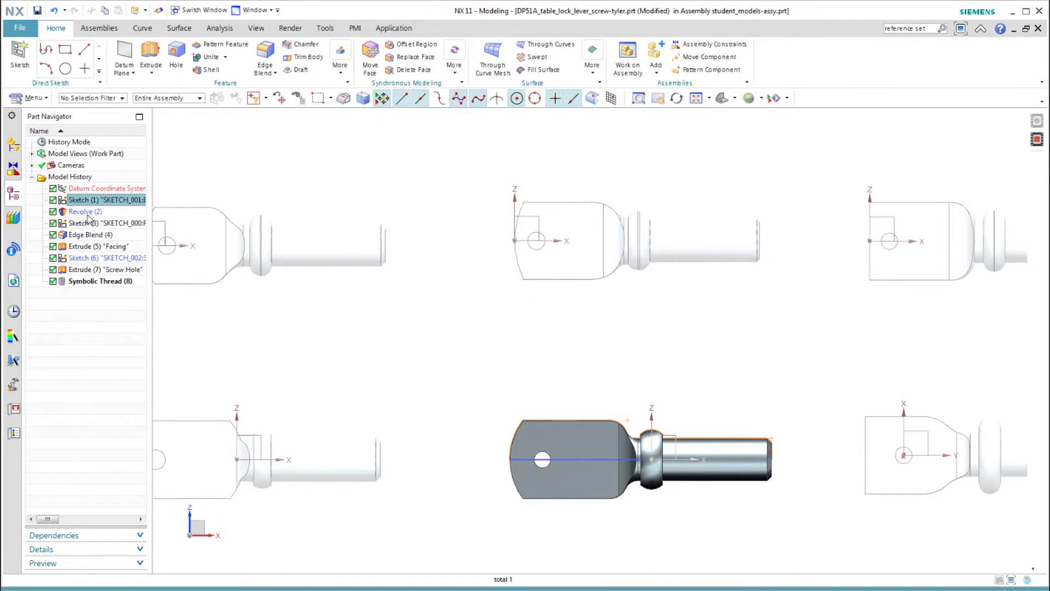
pyautogui.click(89, 212)
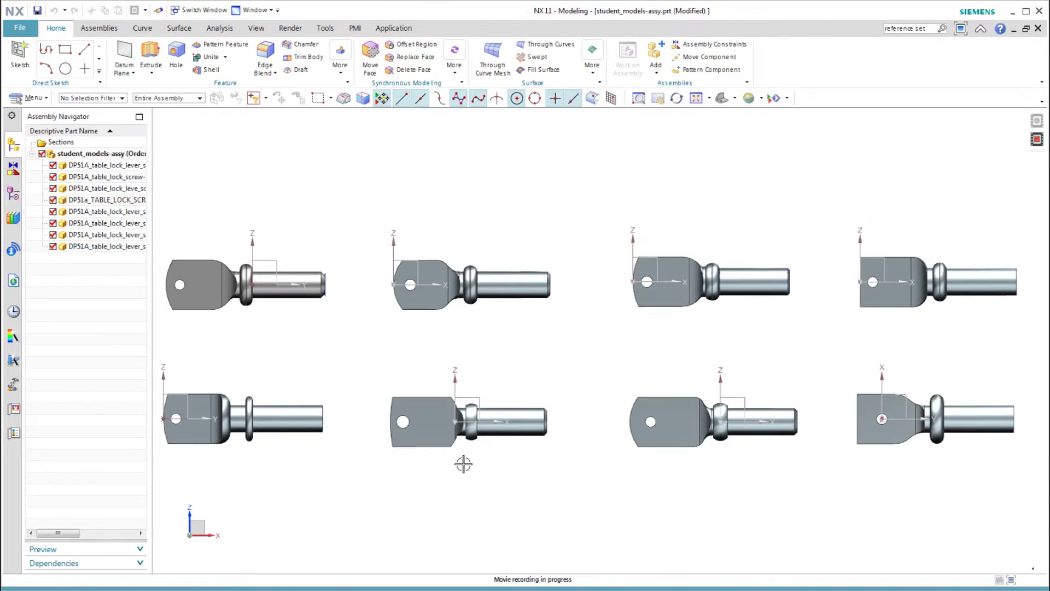
# - Display DP51A_table_lock_screw-instr on its own and review its Sketch (3) and Extrude (4)
pyautogui.rightClick(234, 303)
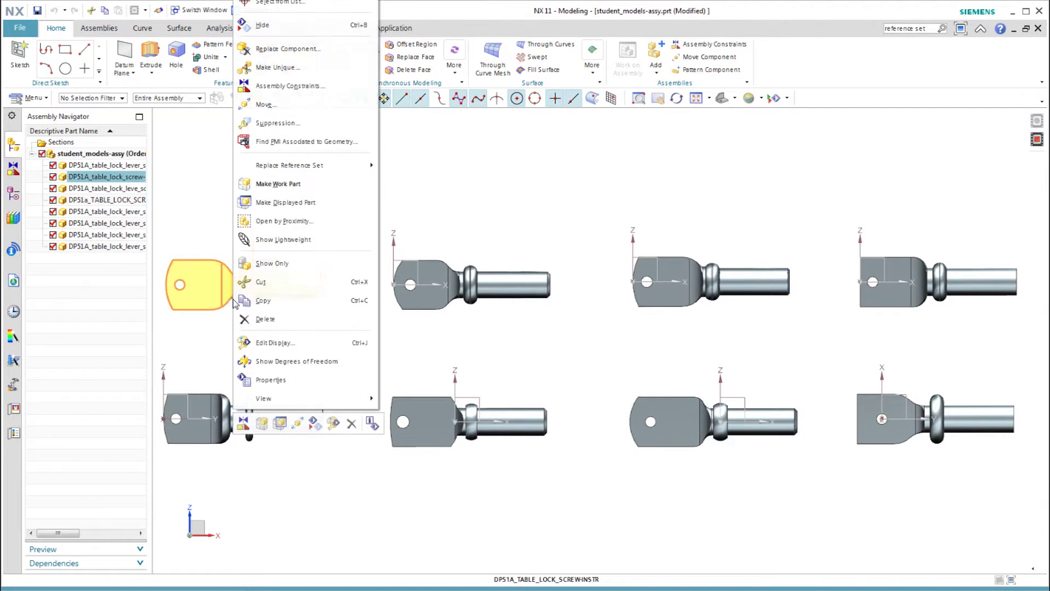
pyautogui.click(276, 203)
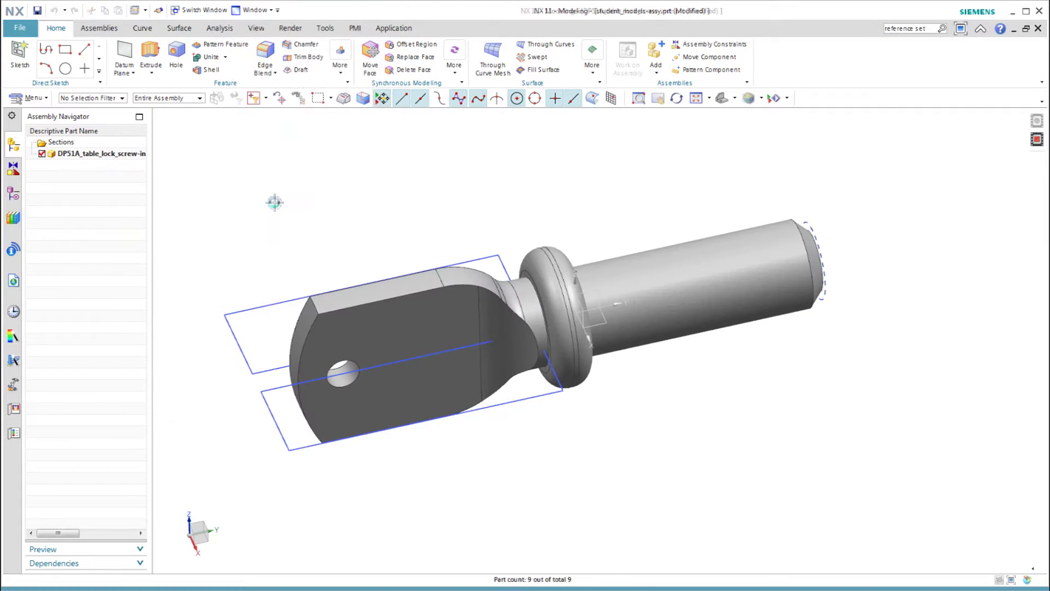
pyautogui.click(14, 194)
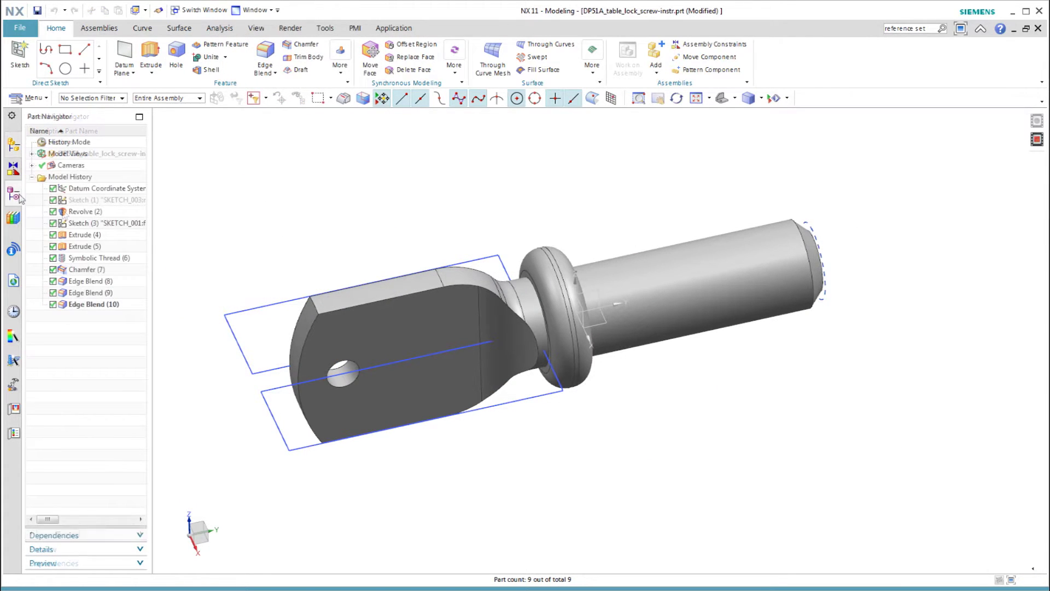
pyautogui.click(83, 223)
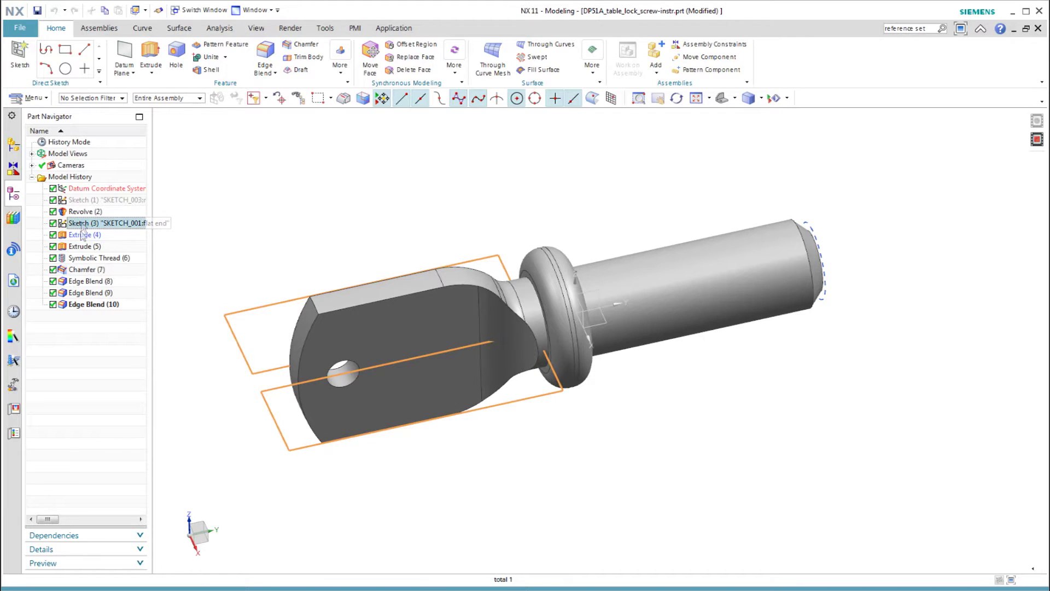
pyautogui.click(80, 234)
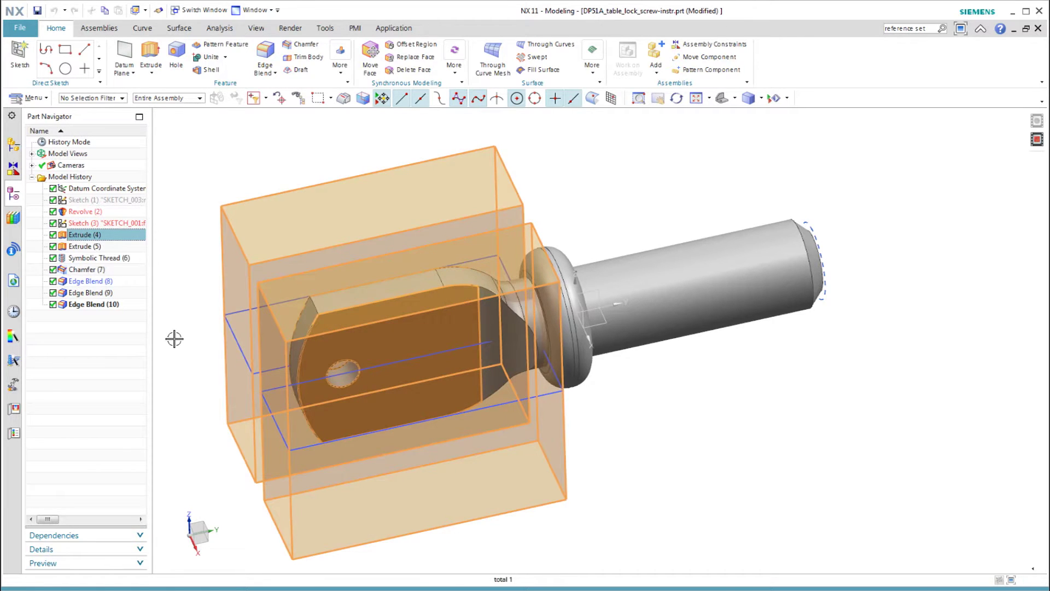
pyautogui.moveTo(176, 344); pyautogui.dragTo(211, 340, button='middle')
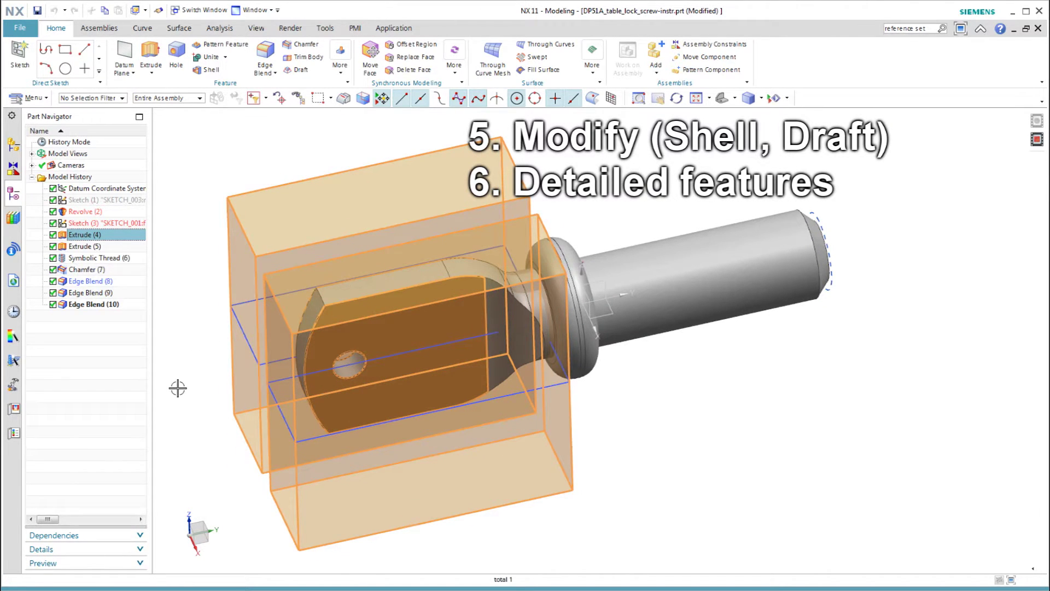
pyautogui.press('Escape')
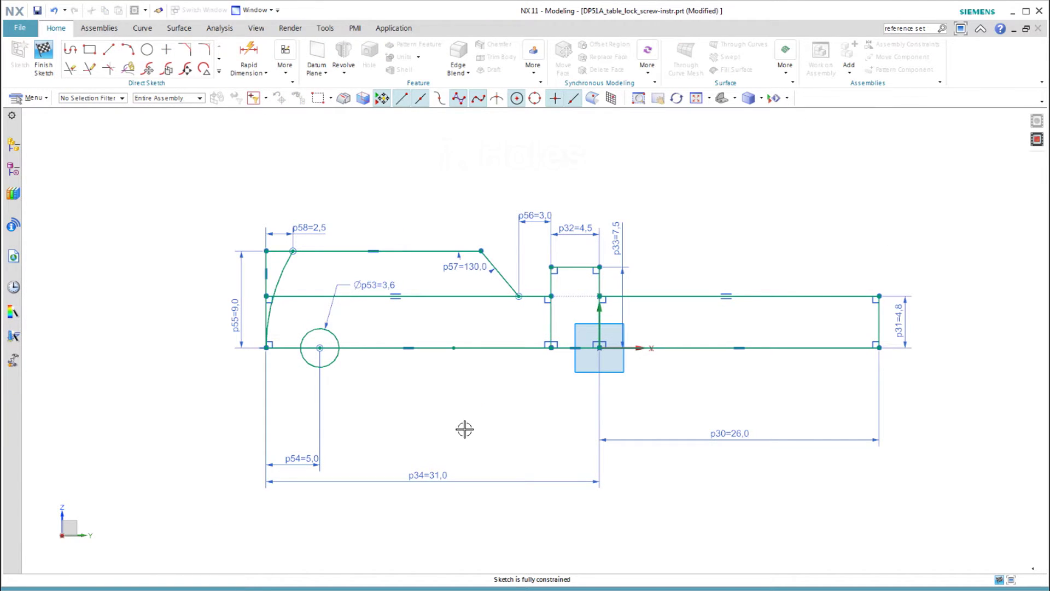
# - Cut a 3.6 mm pin hole through the tab with a symmetric 10 mm subtract extrude
pyautogui.click(331, 365)
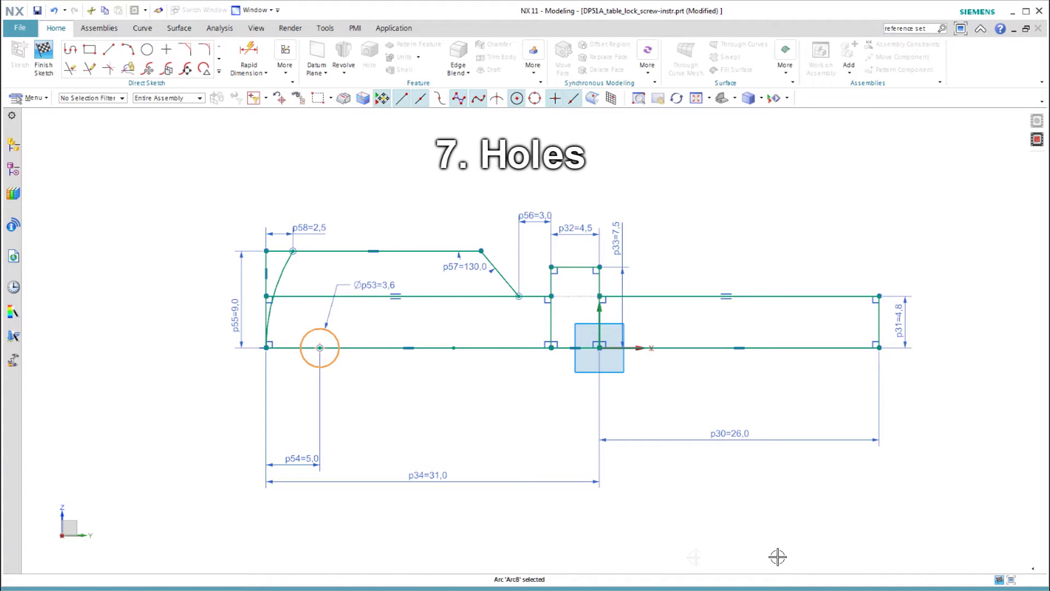
pyautogui.press('Escape')
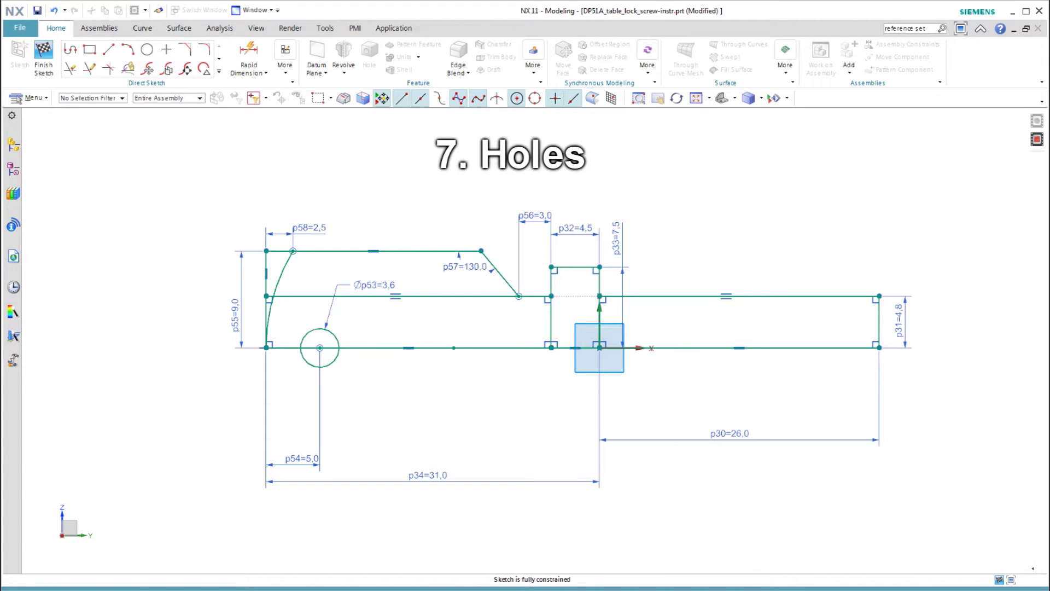
pyautogui.hotkey('ctrl', 'q')
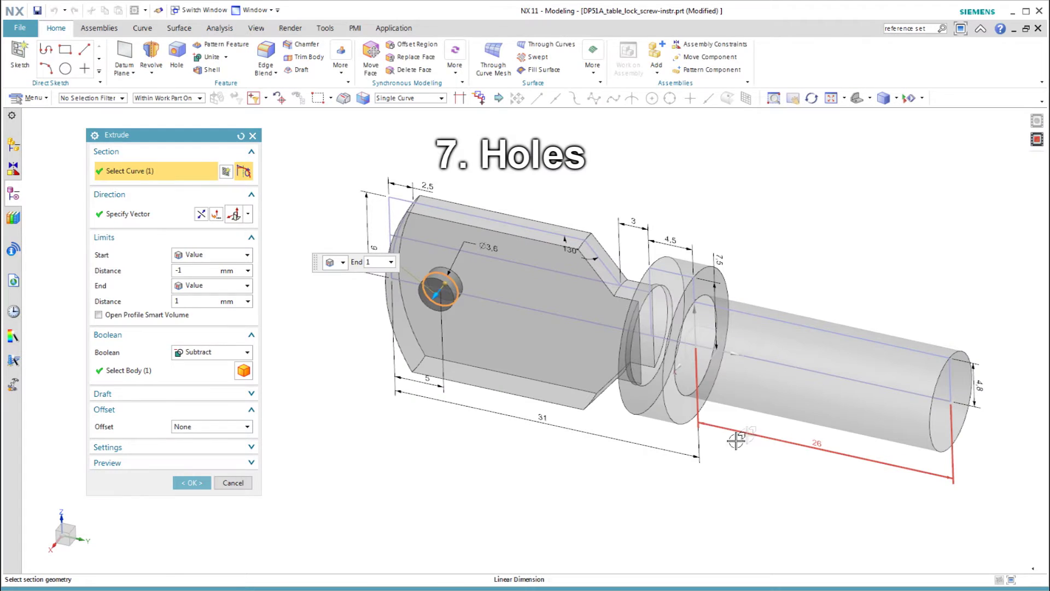
pyautogui.click(234, 255)
pyautogui.click(206, 276)
pyautogui.moveTo(433, 299); pyautogui.dragTo(394, 344)
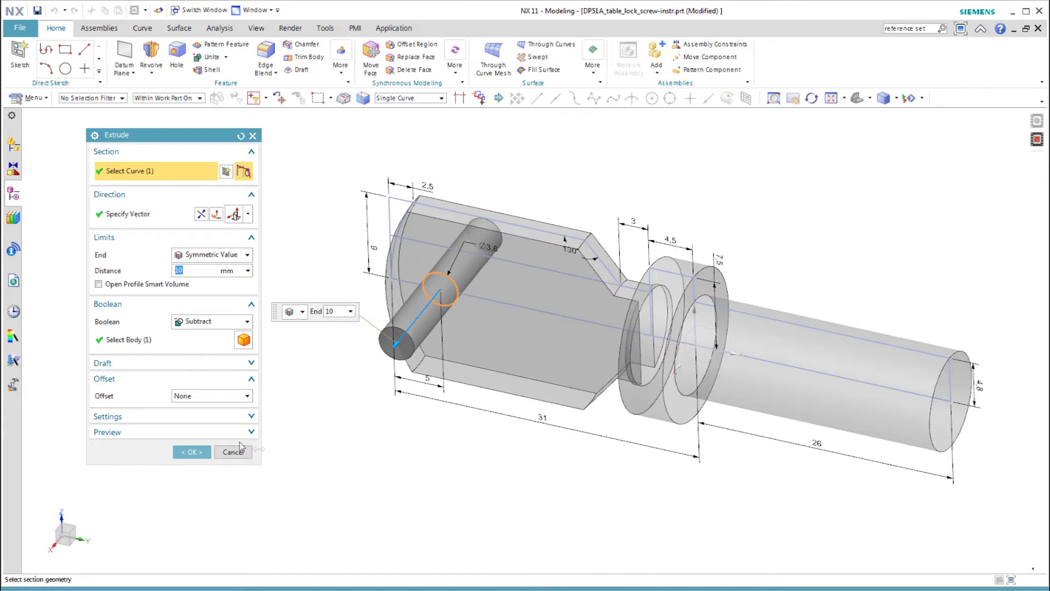
pyautogui.click(191, 453)
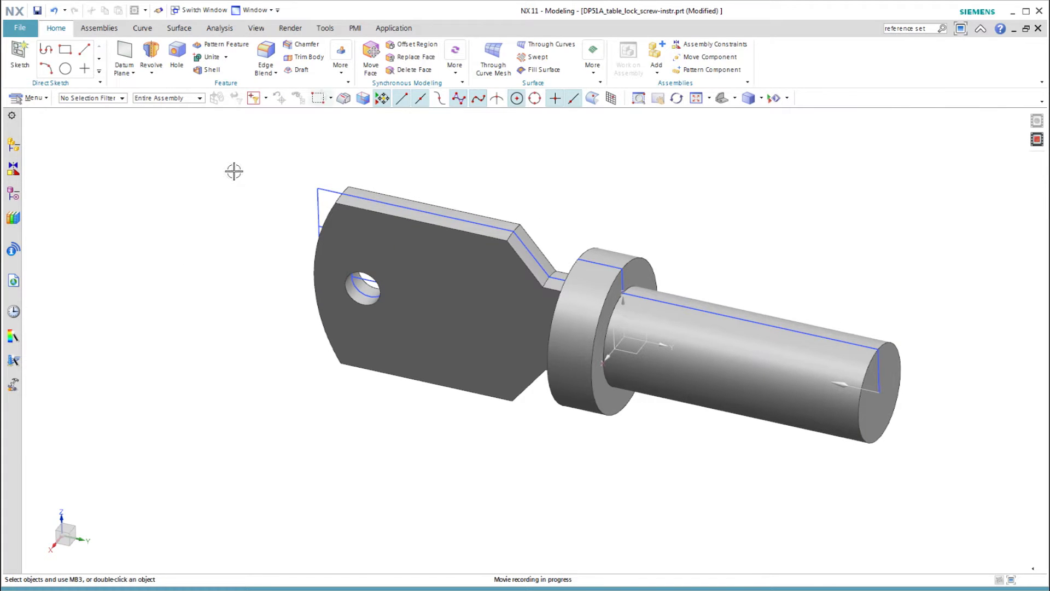
# - Add a 26 mm symbolic M10_X_1.5 thread to the shaft face, accepting the diameter warning
pyautogui.click(340, 59)
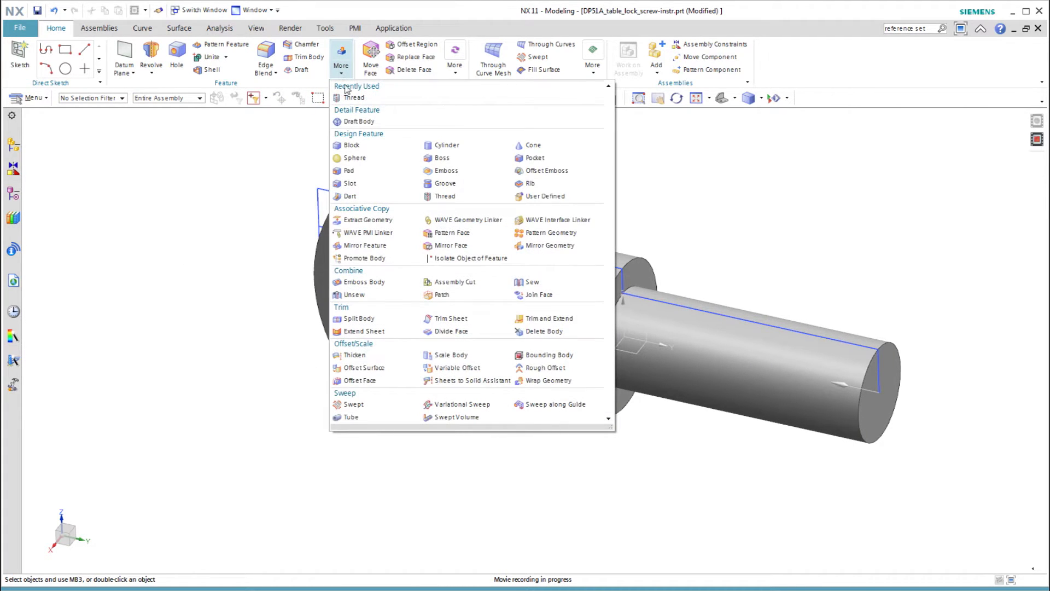
pyautogui.click(444, 196)
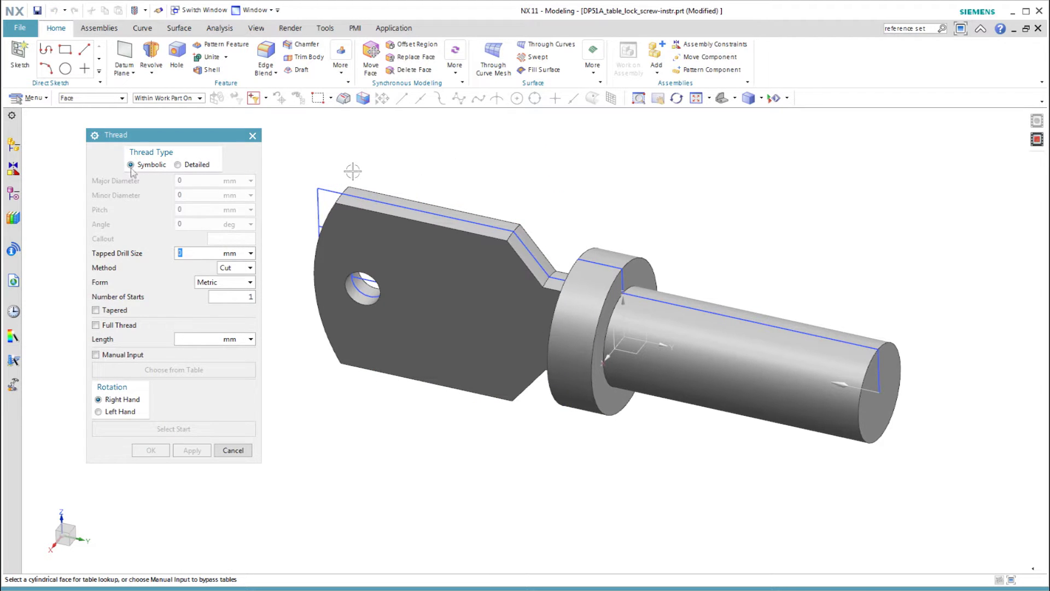
pyautogui.click(718, 341)
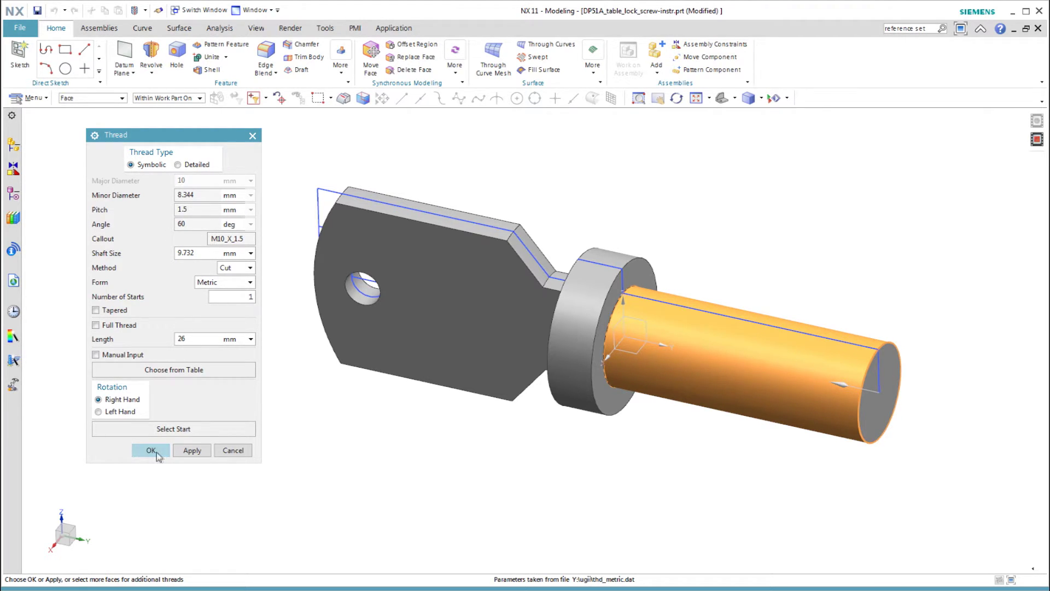
pyautogui.click(152, 450)
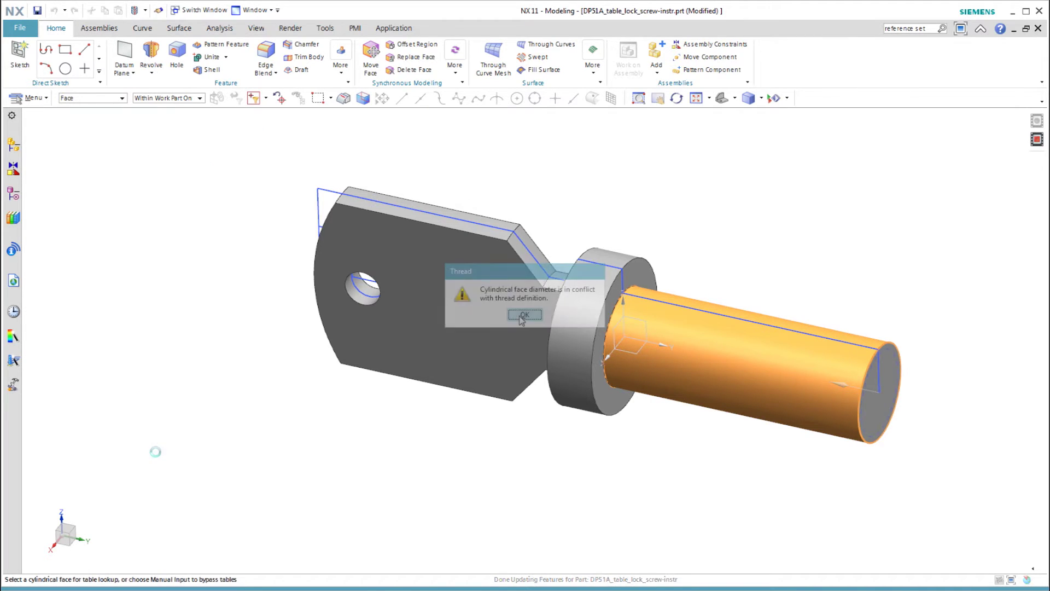
pyautogui.click(522, 316)
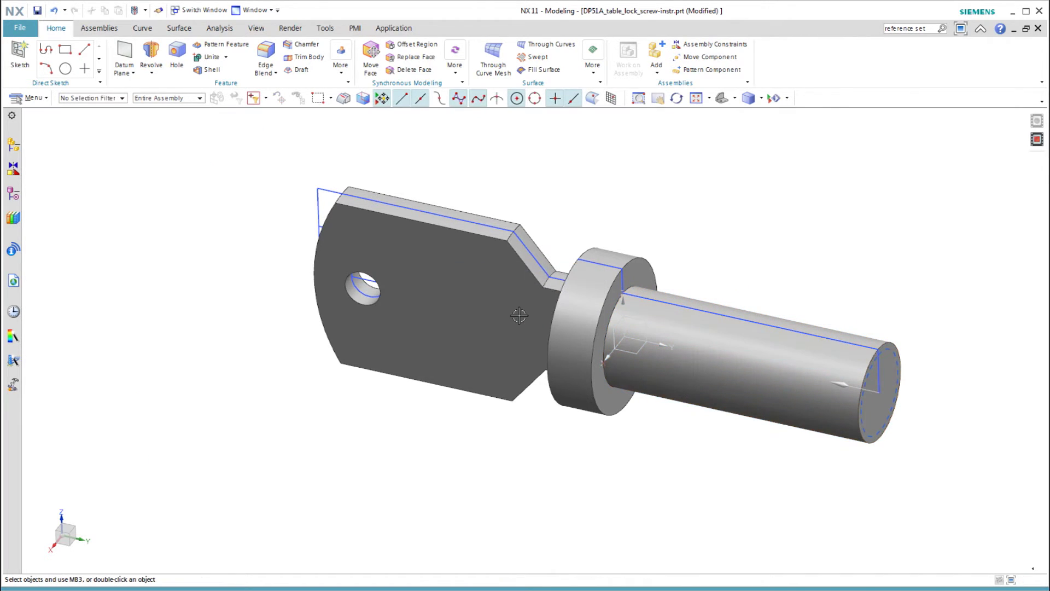
# - Blend both edges where the flat tab meets the collar
pyautogui.click(1037, 140)
pyautogui.click(266, 63)
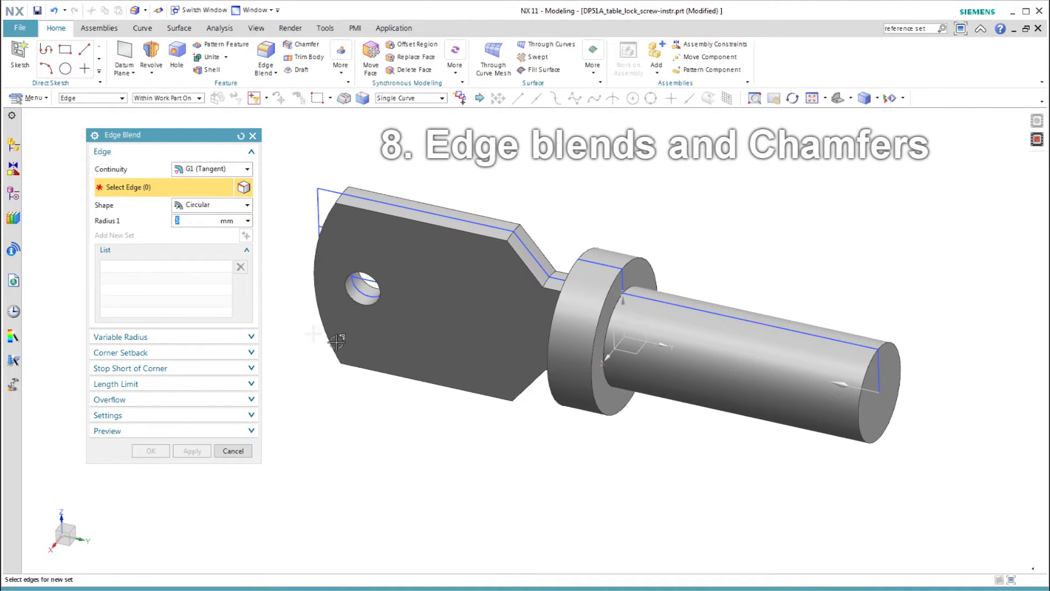
pyautogui.moveTo(346, 302); pyautogui.dragTo(487, 343, button='middle')
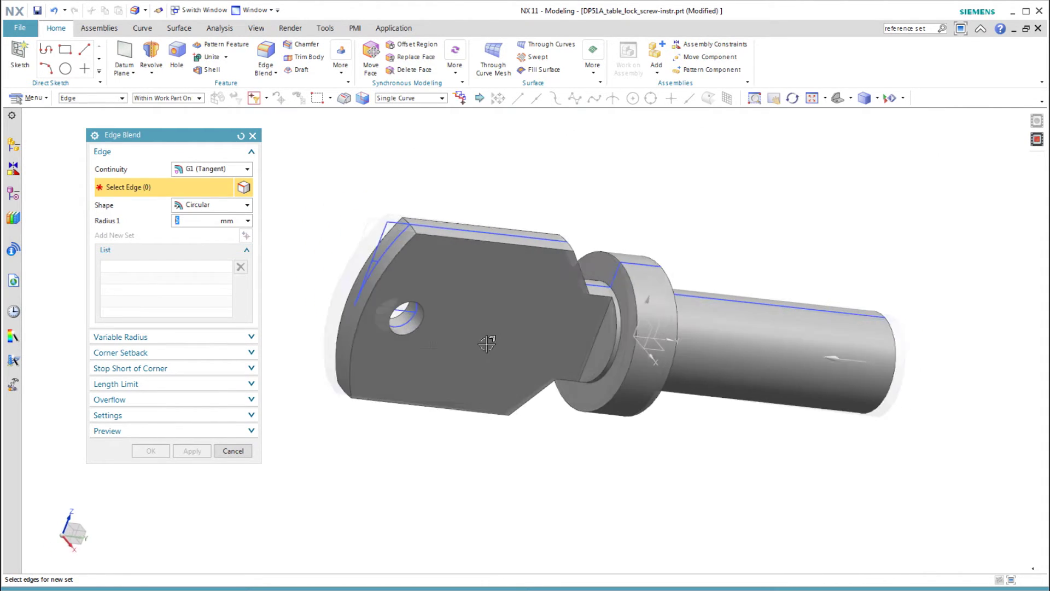
pyautogui.click(591, 333)
pyautogui.moveTo(591, 333); pyautogui.dragTo(574, 366, button='middle')
pyautogui.click(573, 377)
pyautogui.middleClick(186, 461)
pyautogui.press('Home')
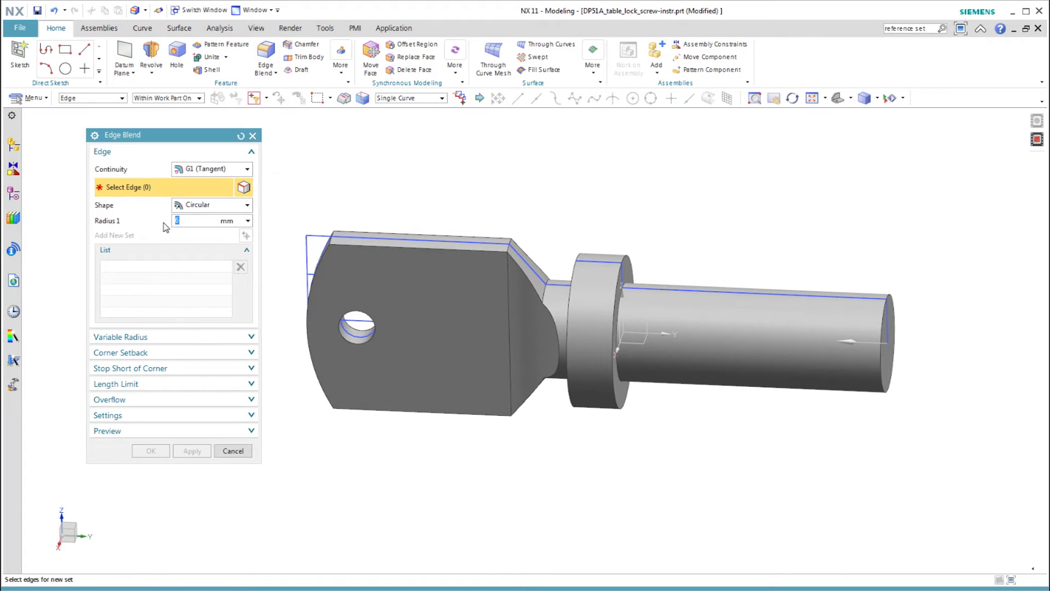
# - Round the neck edges at 2 mm and 8 mm radii, then blend the circular collar edge
pyautogui.click(548, 296)
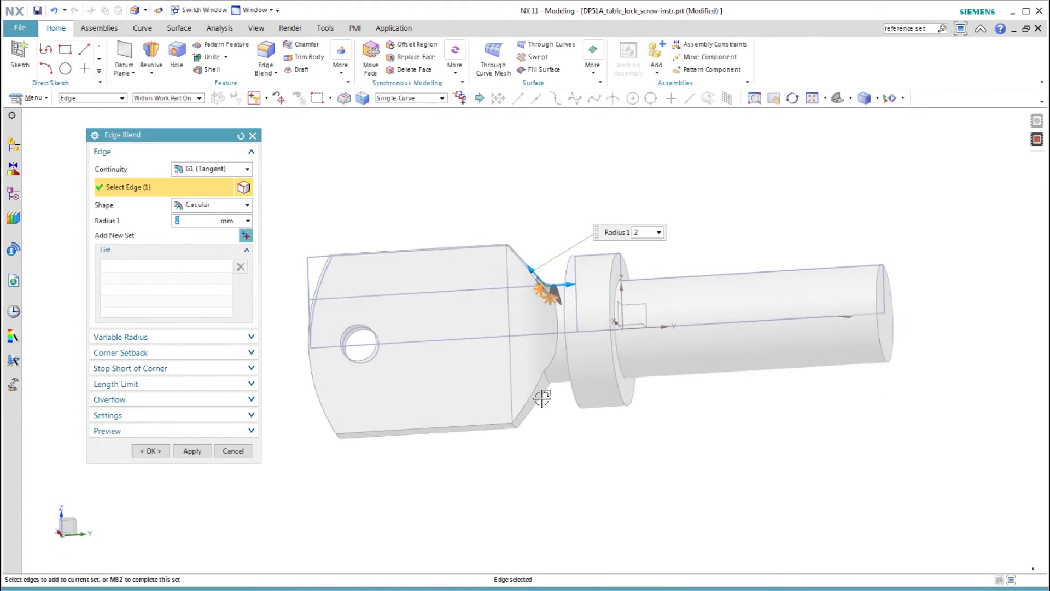
pyautogui.click(546, 376)
pyautogui.click(247, 235)
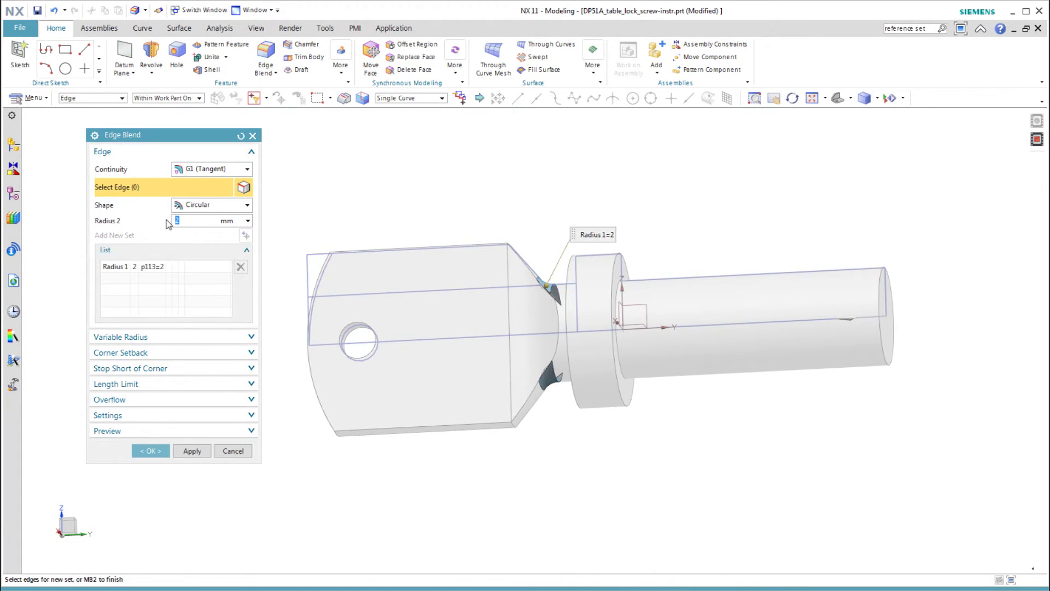
pyautogui.click(513, 247)
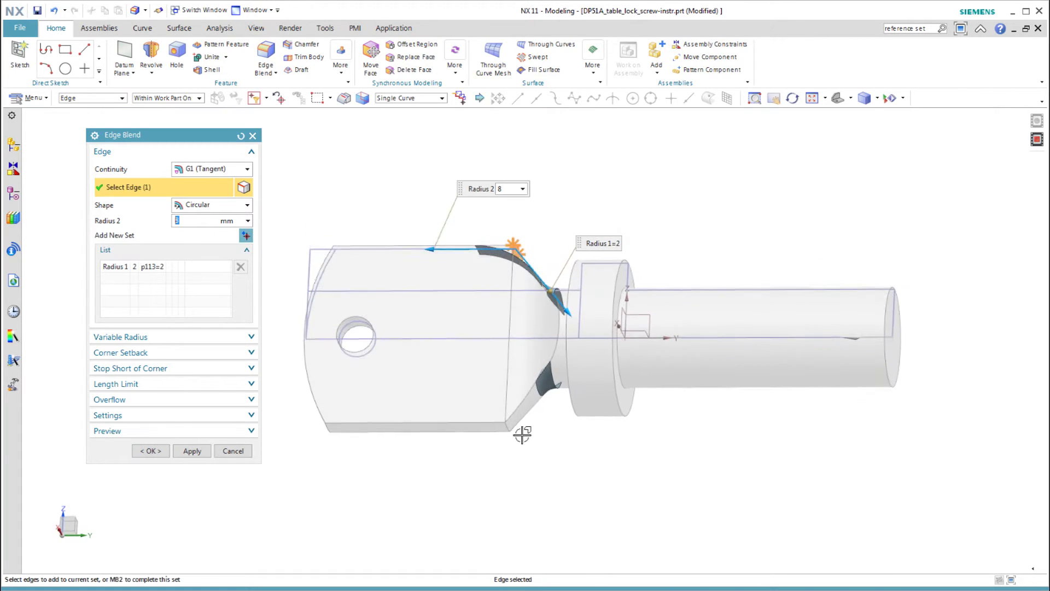
pyautogui.click(510, 430)
pyautogui.click(151, 450)
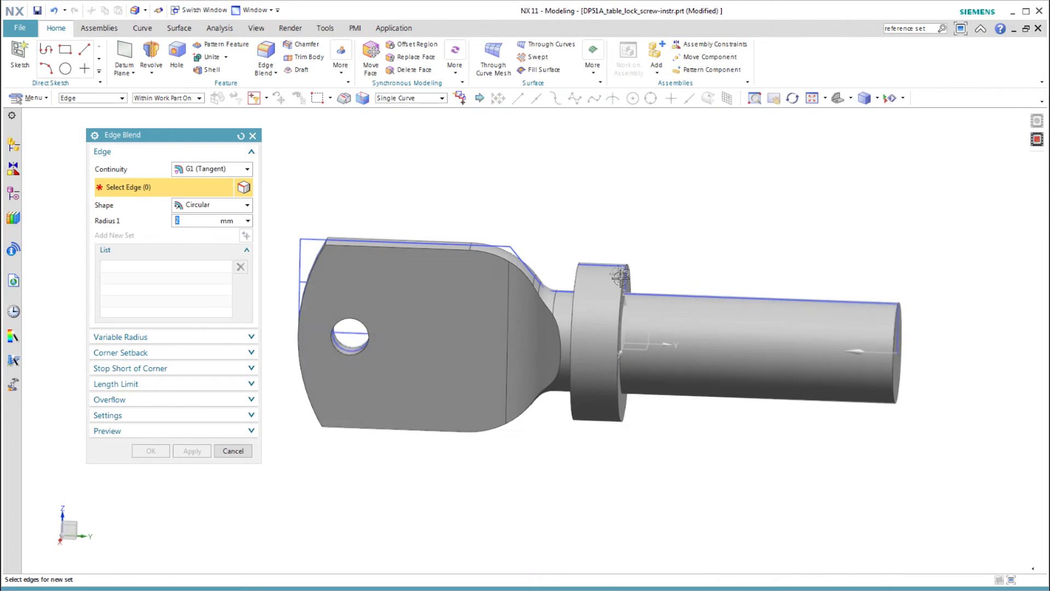
pyautogui.click(575, 281)
pyautogui.click(168, 450)
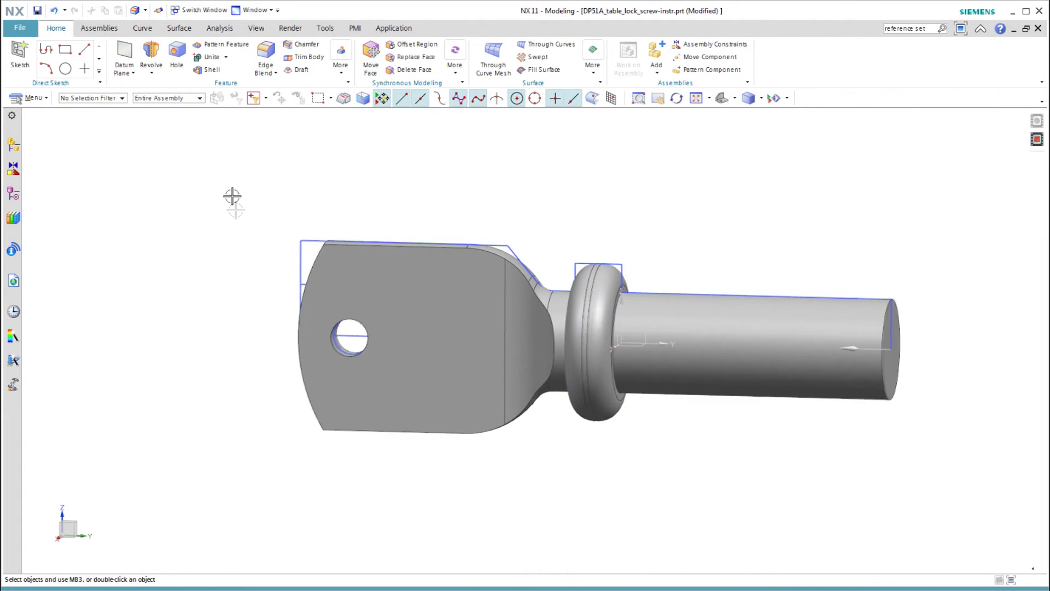
# - Chamfer the shaft's end edge at 1.5 mm
pyautogui.click(302, 45)
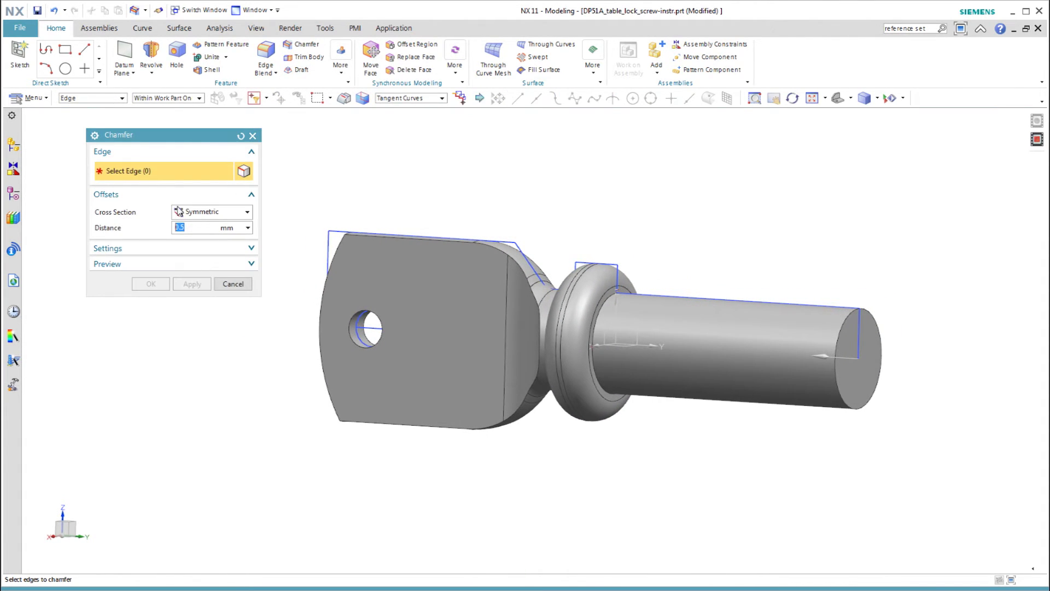
pyautogui.click(863, 323)
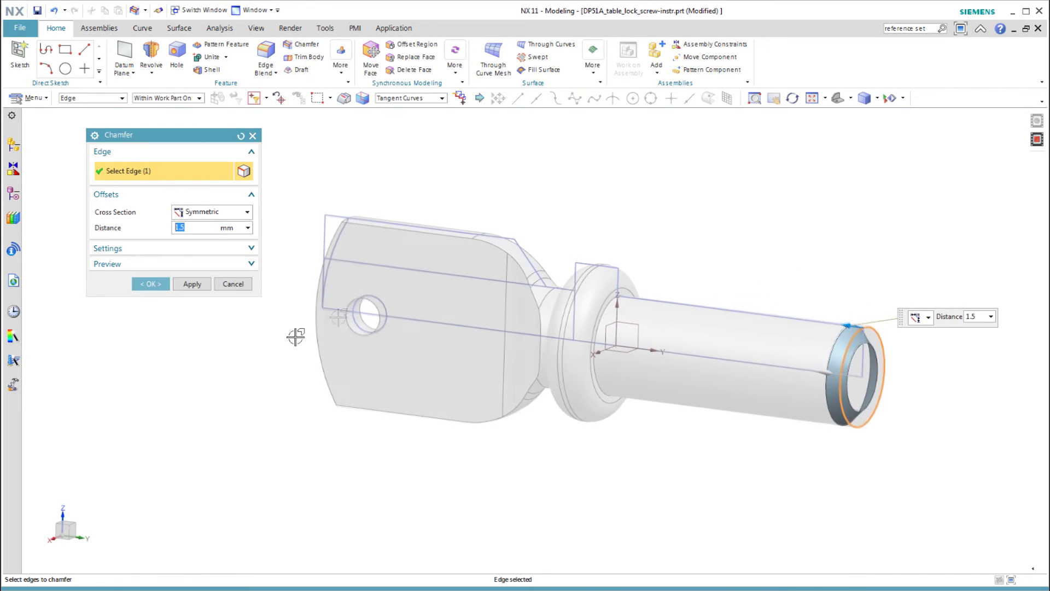
pyautogui.middleClick(257, 364)
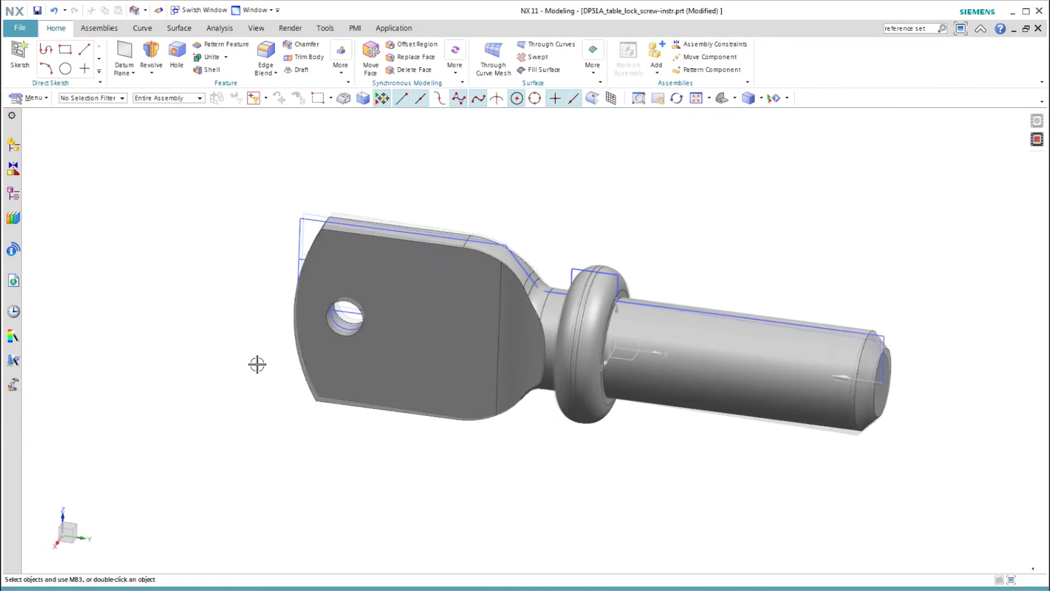
pyautogui.click(13, 195)
# - Review each history feature from the datum CSYS through the Chamfer in Part Navigator
pyautogui.click(83, 202)
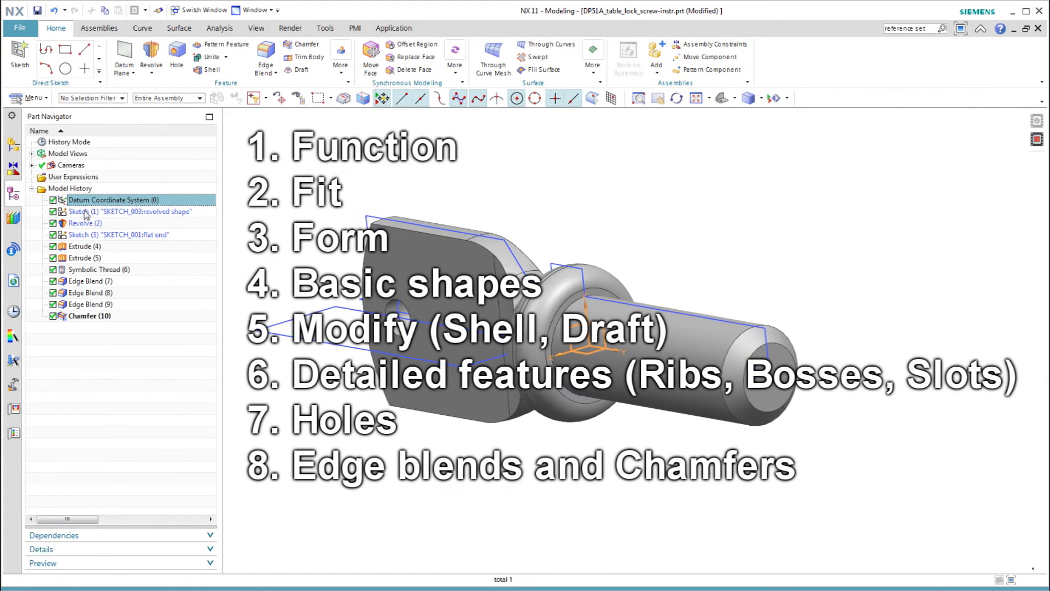
pyautogui.click(85, 212)
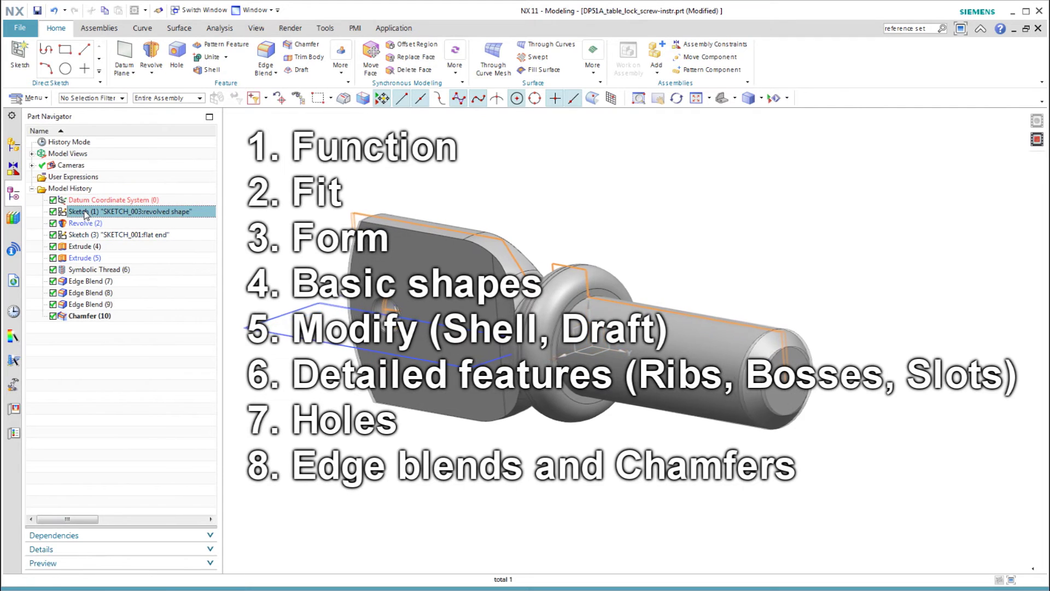
pyautogui.click(90, 223)
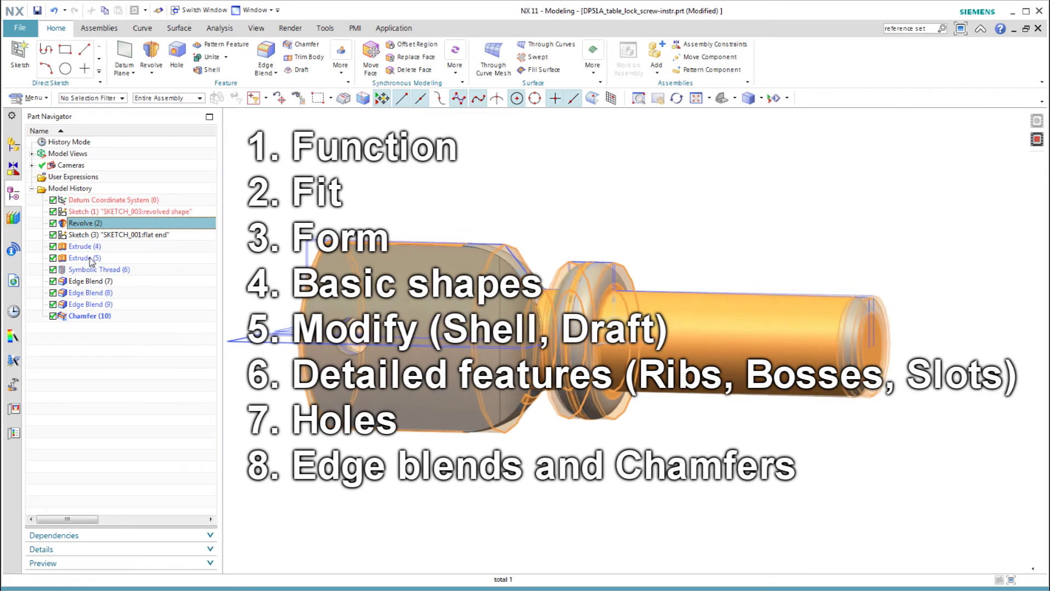
pyautogui.click(85, 238)
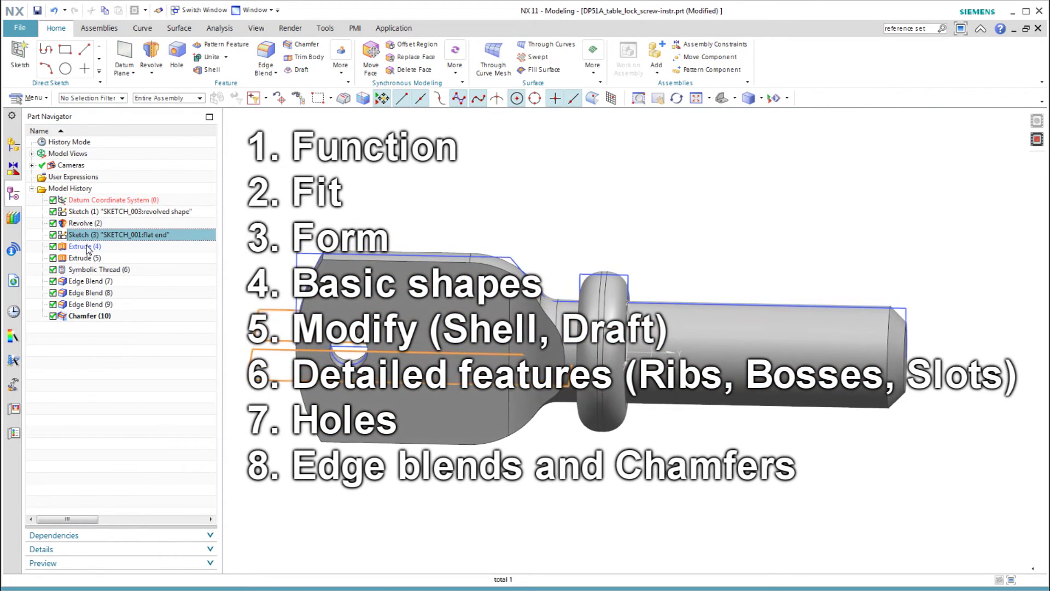
pyautogui.click(87, 247)
pyautogui.click(86, 259)
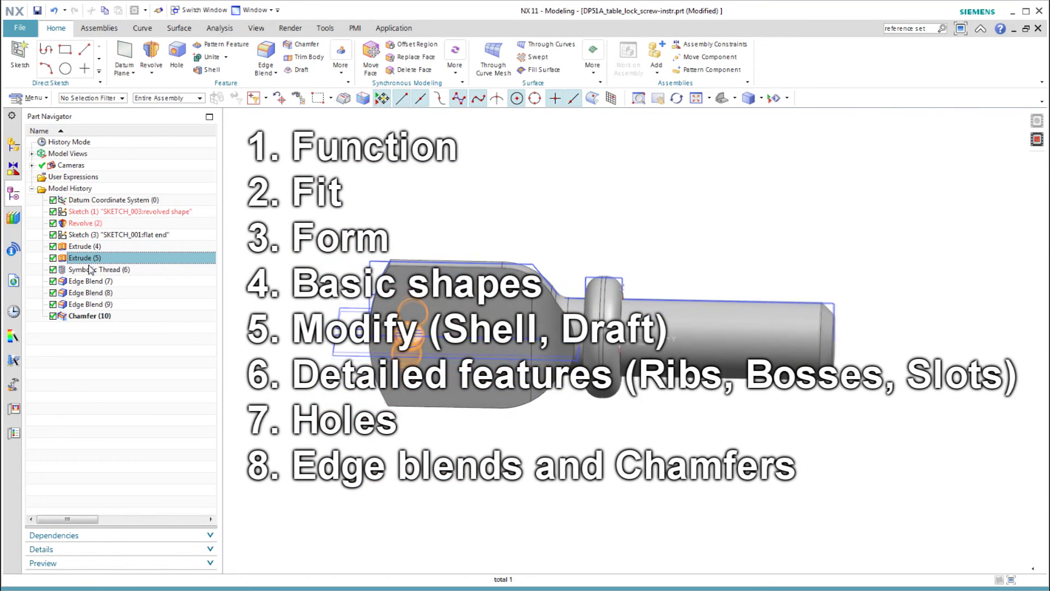
pyautogui.click(90, 269)
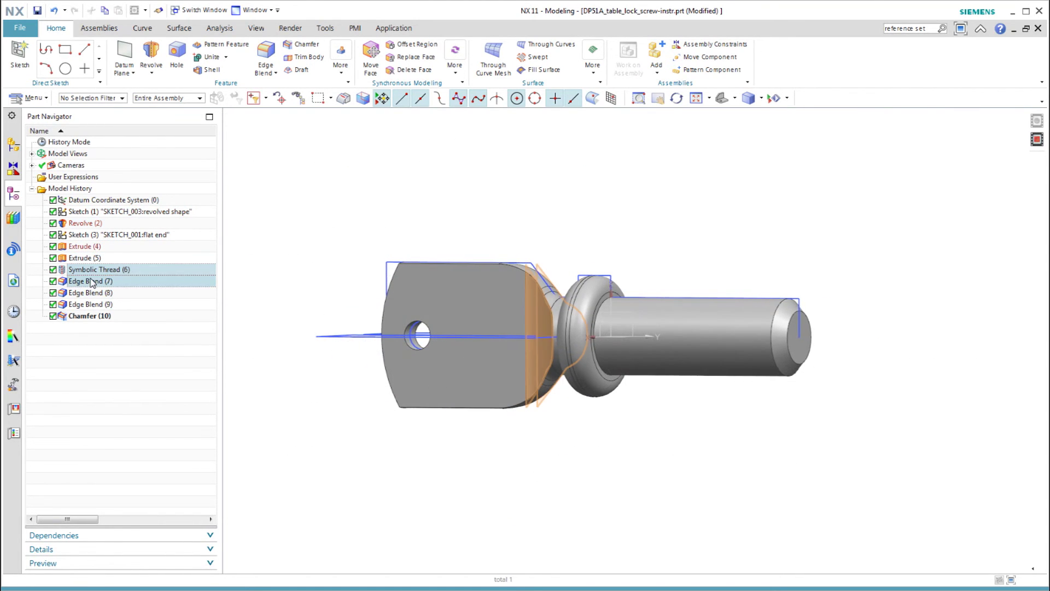
pyautogui.click(92, 282)
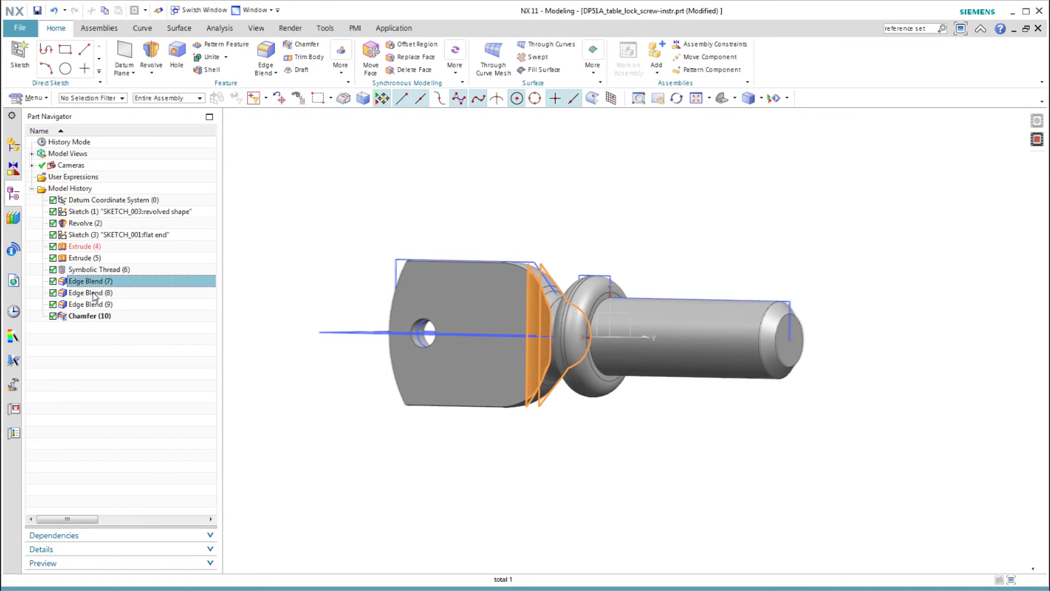
pyautogui.click(92, 293)
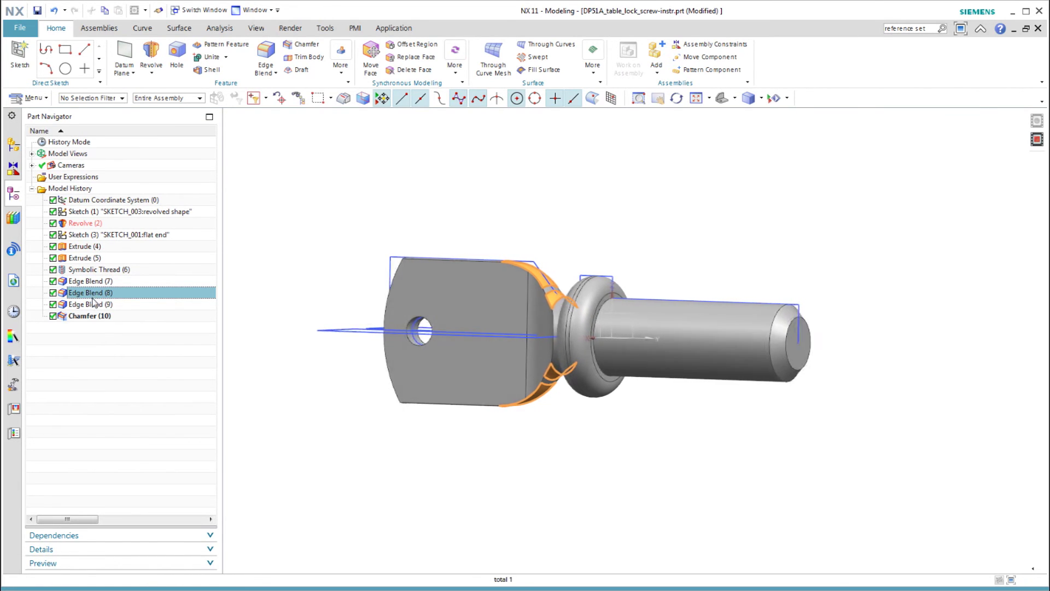
pyautogui.click(93, 313)
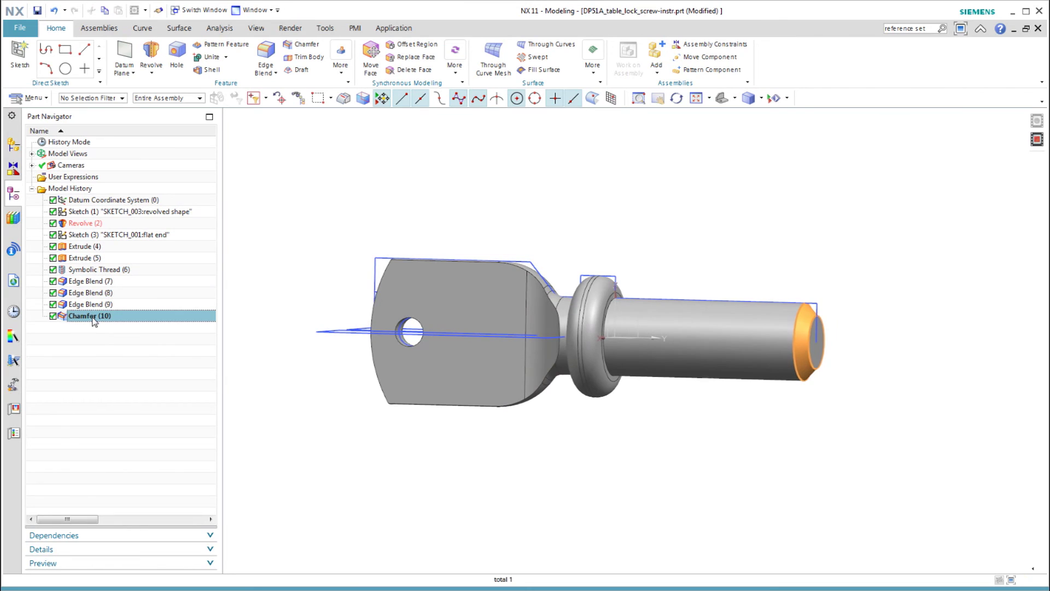
pyautogui.click(106, 353)
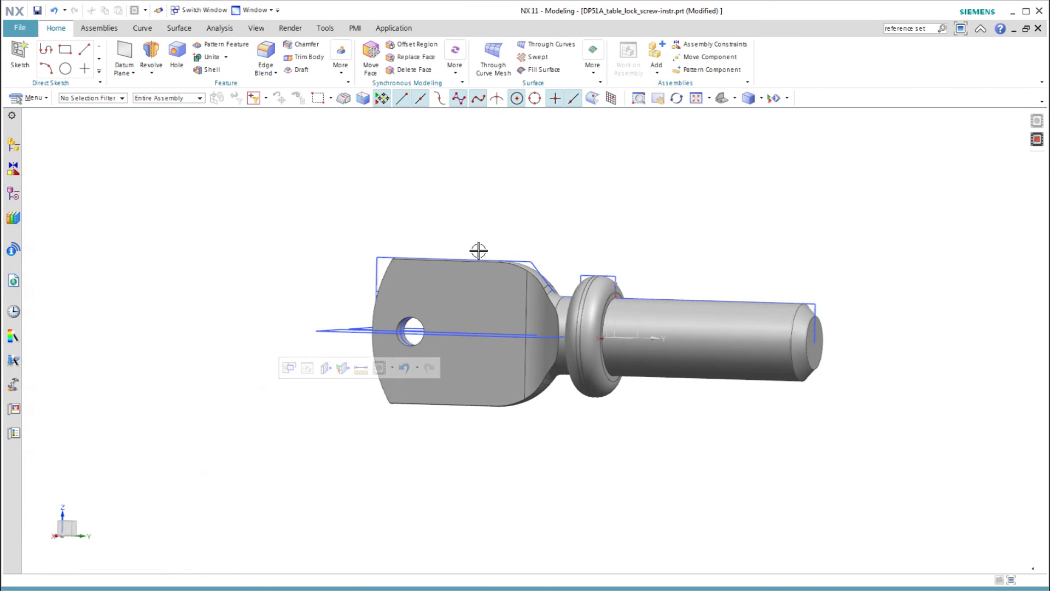
# - Hide all sketches using Show and Hide
pyautogui.click(773, 98)
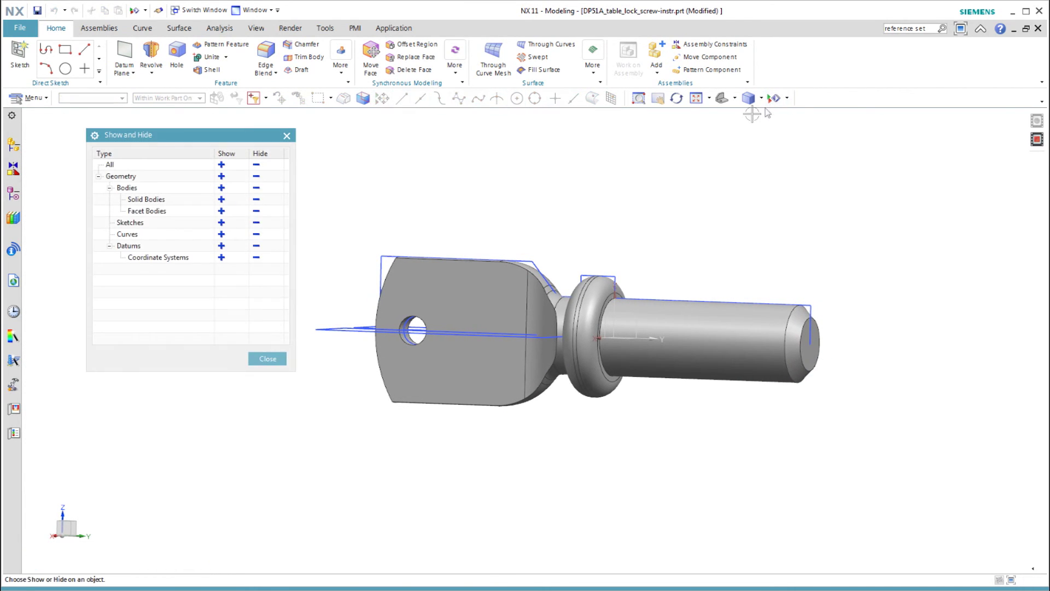
pyautogui.click(256, 222)
pyautogui.click(267, 359)
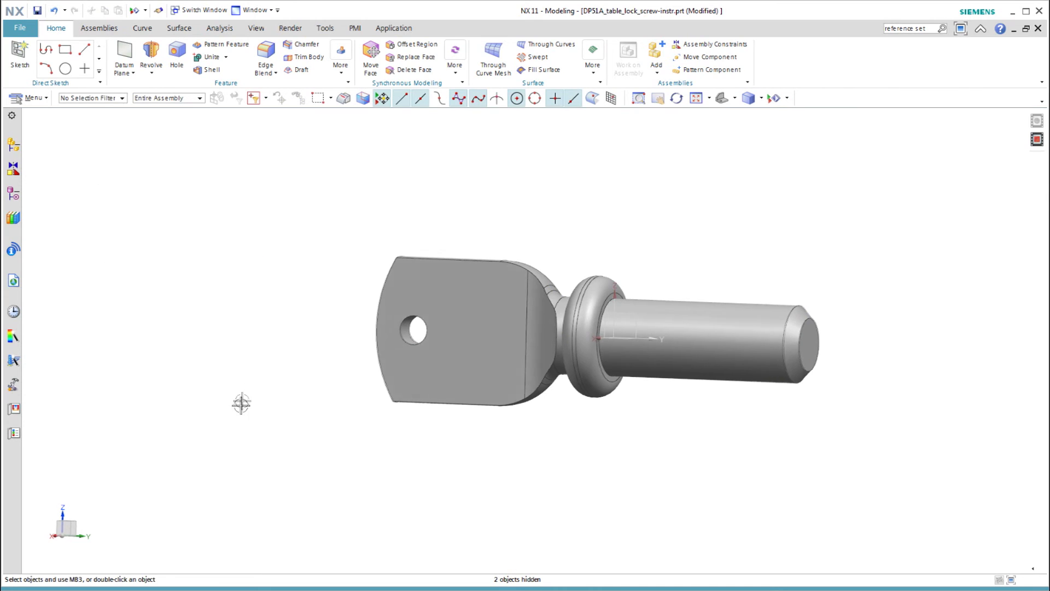